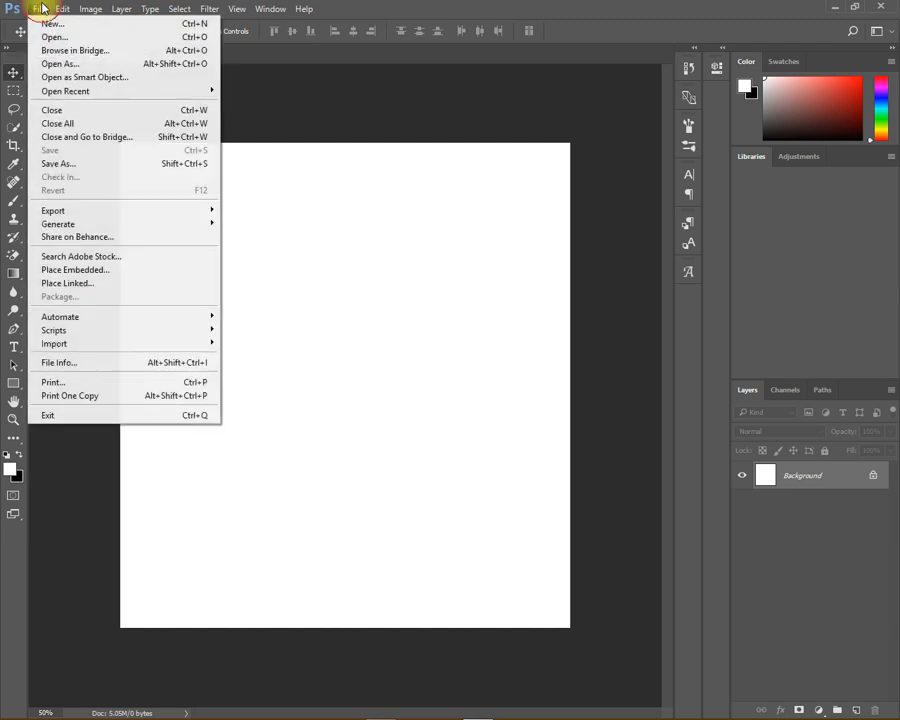
Step: Embed the ripped-paper border image, rotated -90° and enlarged to span the full canvas height
click(101, 272)
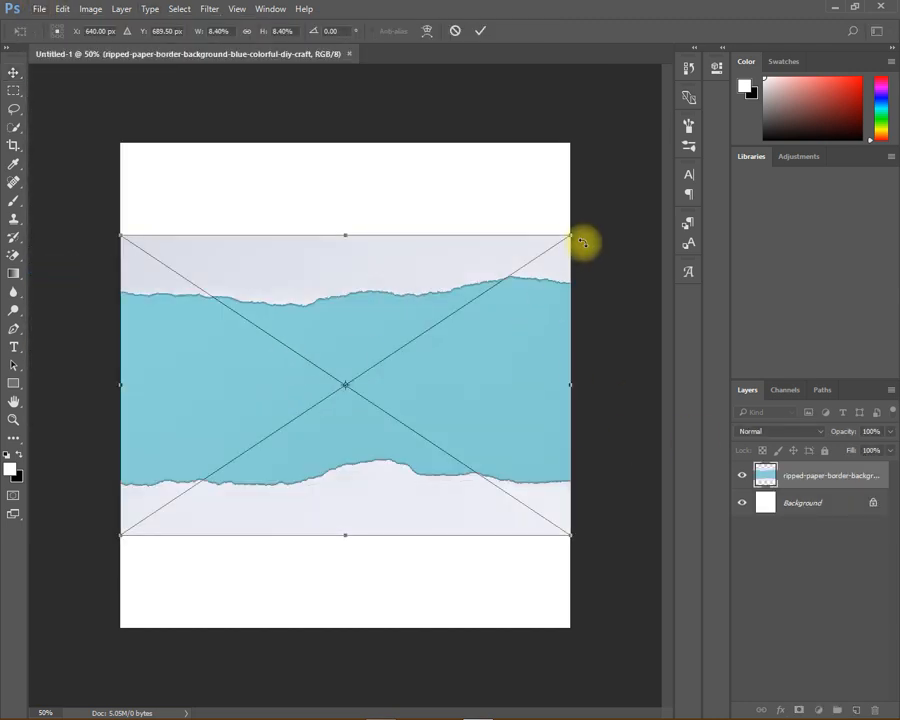
drag(580, 229, 211, 154)
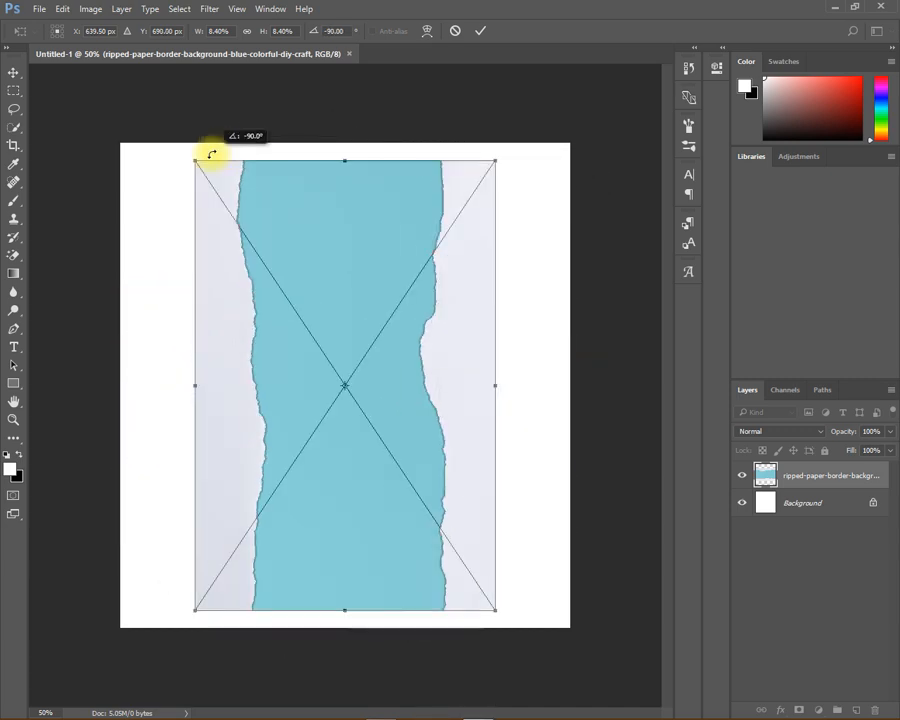
drag(494, 603, 504, 624)
drag(344, 146, 344, 128)
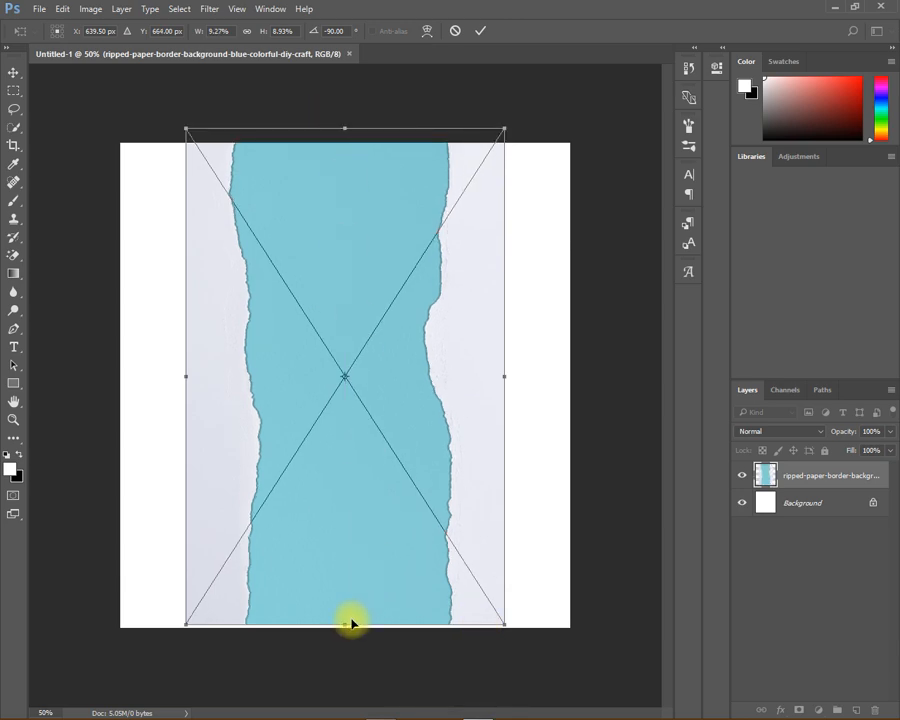
drag(348, 624, 348, 638)
key(Return)
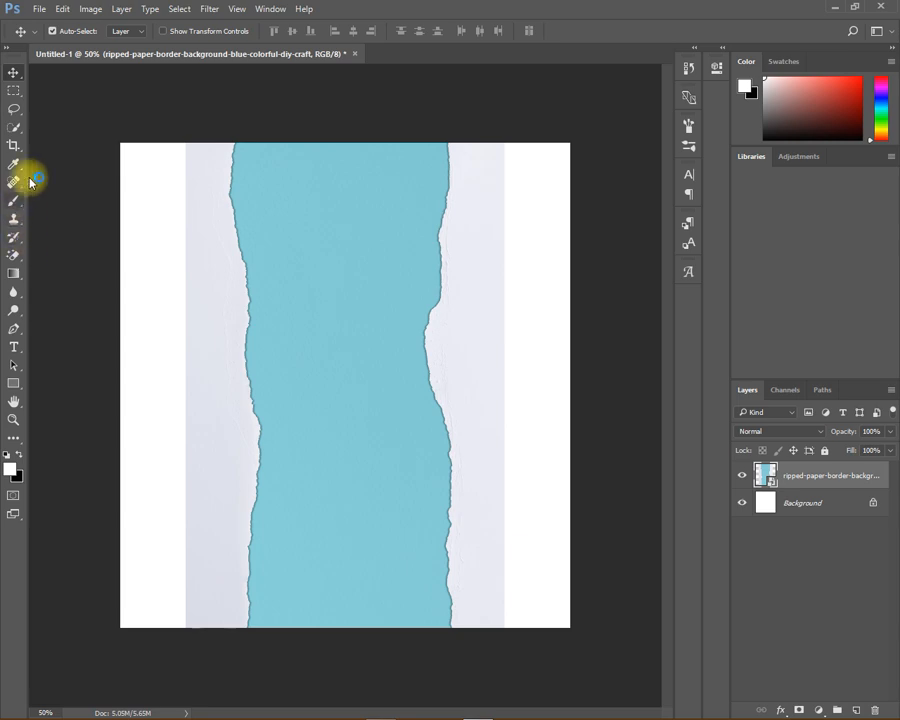
Step: Rasterize the ripped-paper layer and remove its blue center area with the Magic Eraser
click(14, 263)
drag(14, 266, 98, 285)
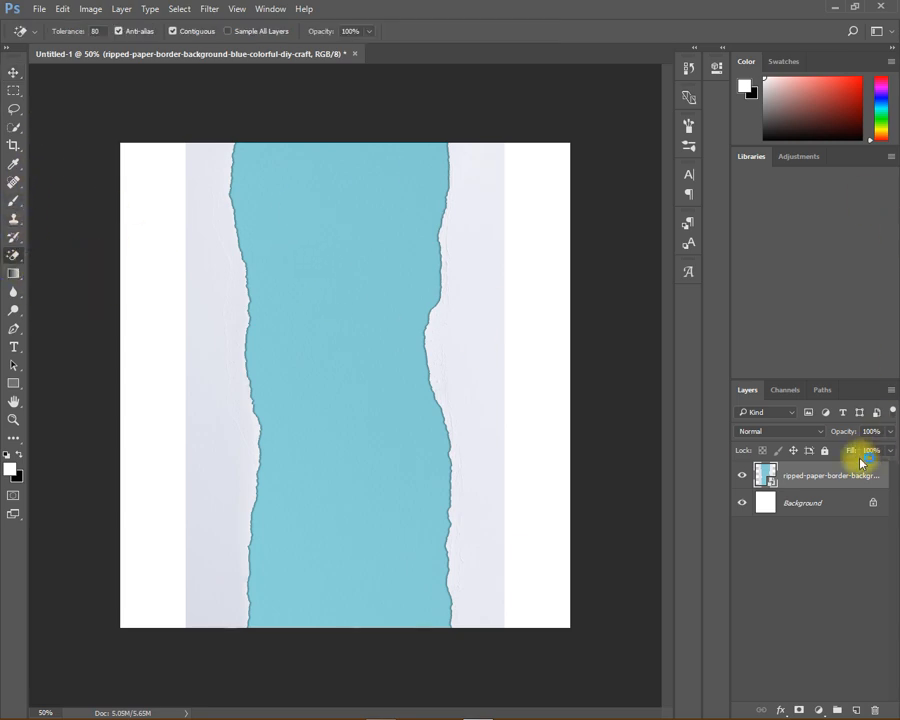
right_click(882, 482)
click(762, 353)
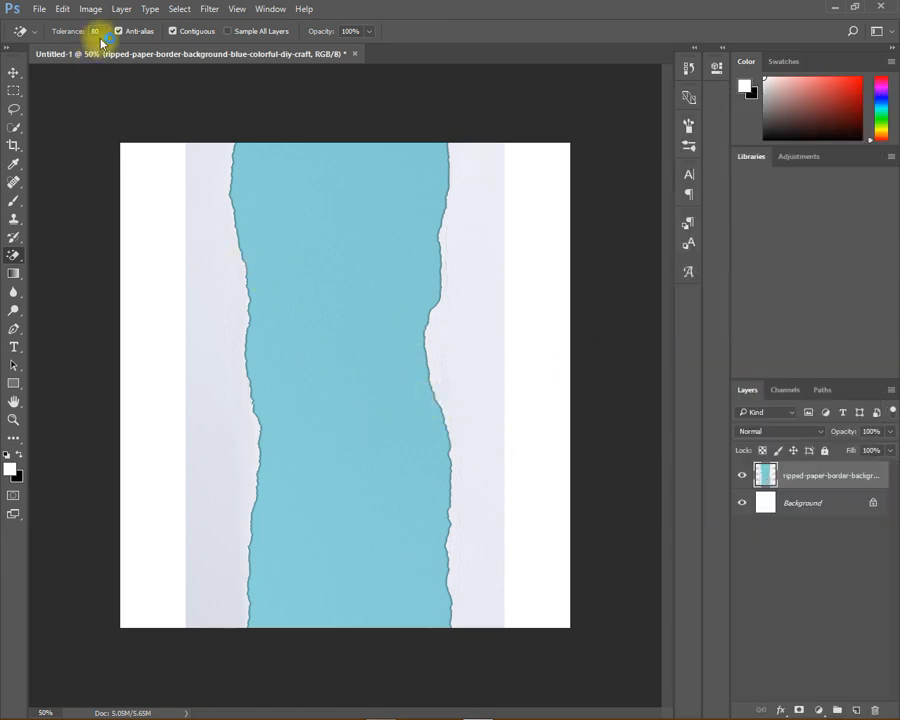
click(339, 360)
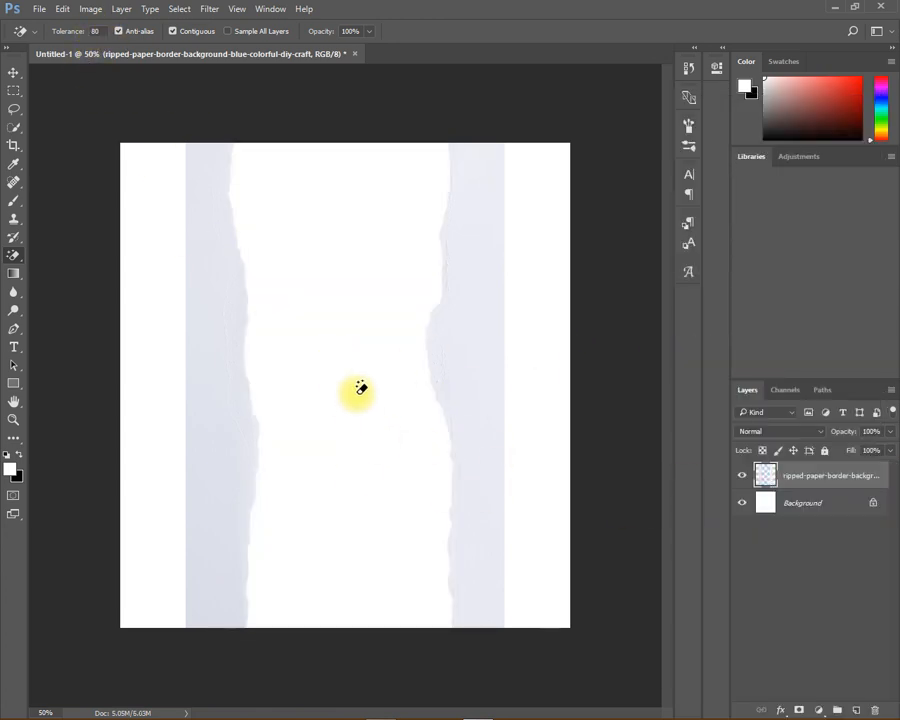
Step: Select the right half of the canvas around the right paper strip, then cut and paste it in place on a new layer
click(13, 90)
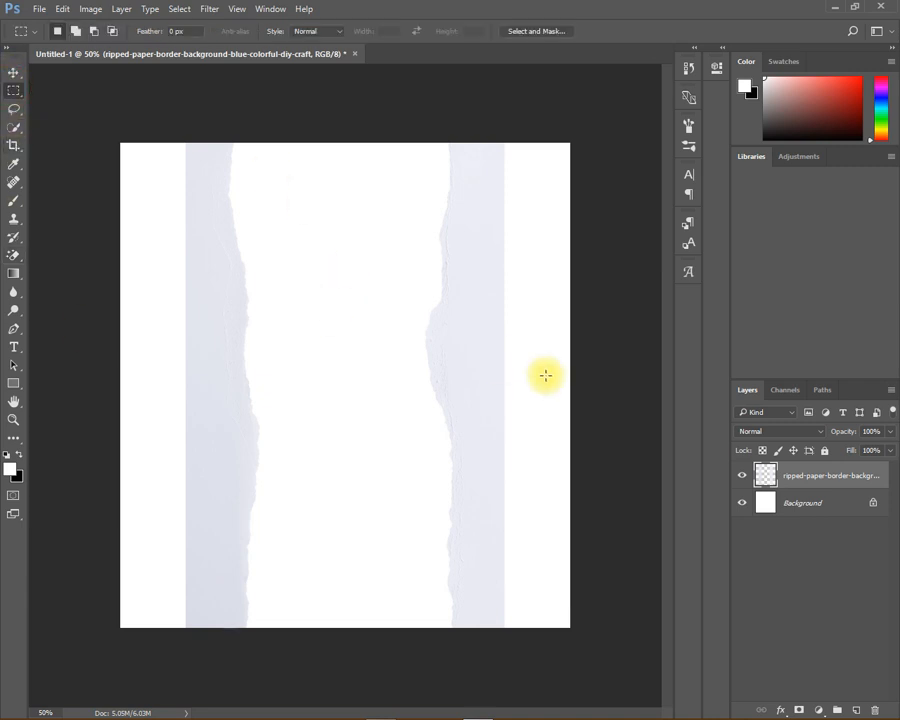
drag(350, 118, 577, 656)
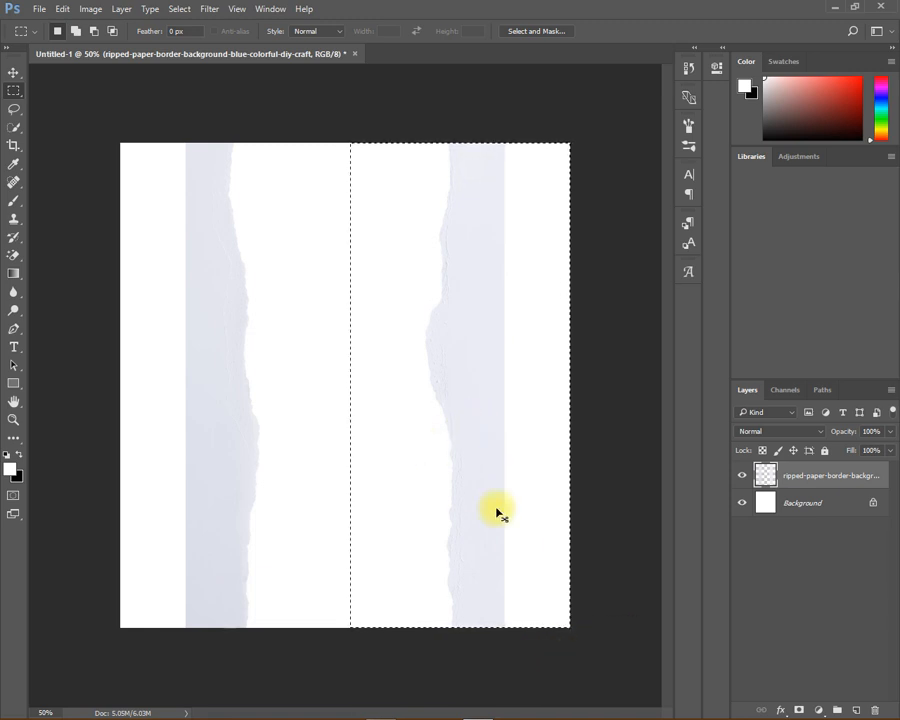
key(ctrl+x)
key(ctrl+shift+v)
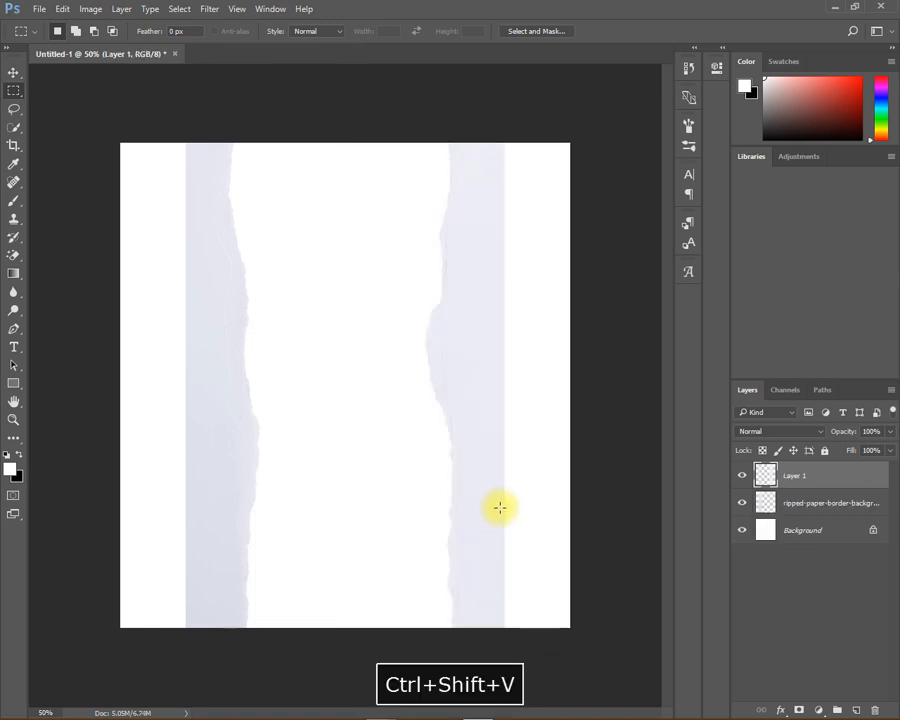
Step: Rename the pasted strip's layer to left and the original ripped-paper layer to right
double_click(806, 476)
key(BackSpace)
text(Left)
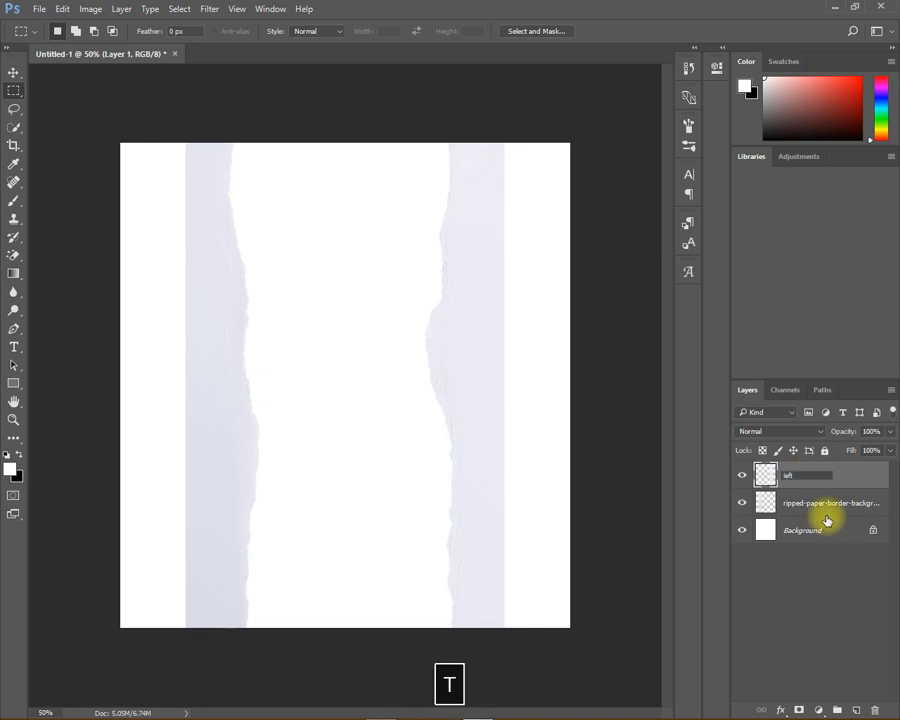
click(826, 505)
key(BackSpace)
text(r)
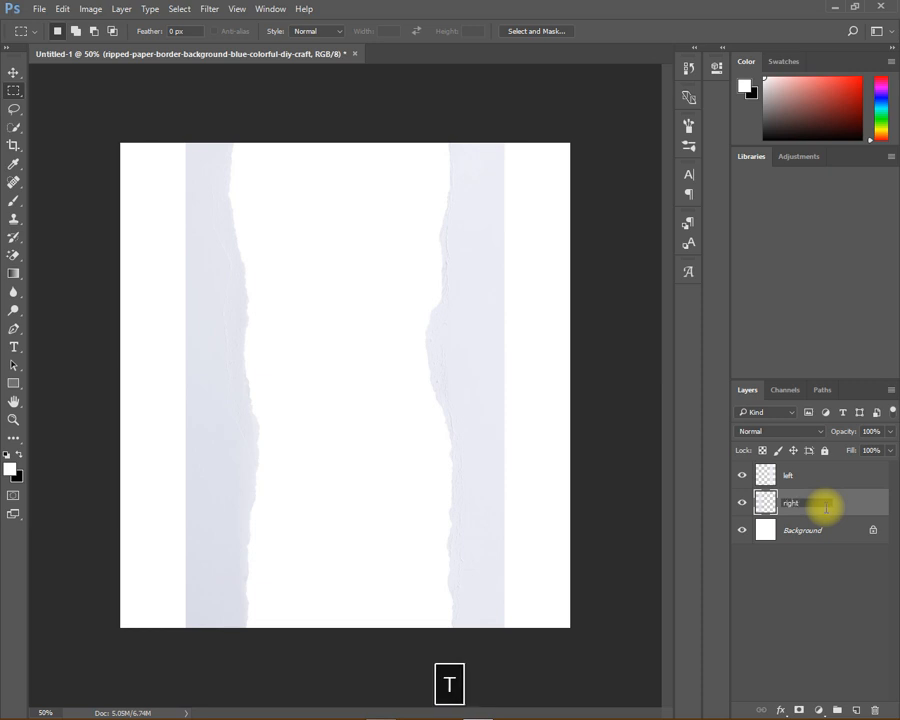
text(ight)
click(814, 593)
Step: Move the paper strip on the left layer about 160 px leftward, toward the canvas center
click(832, 480)
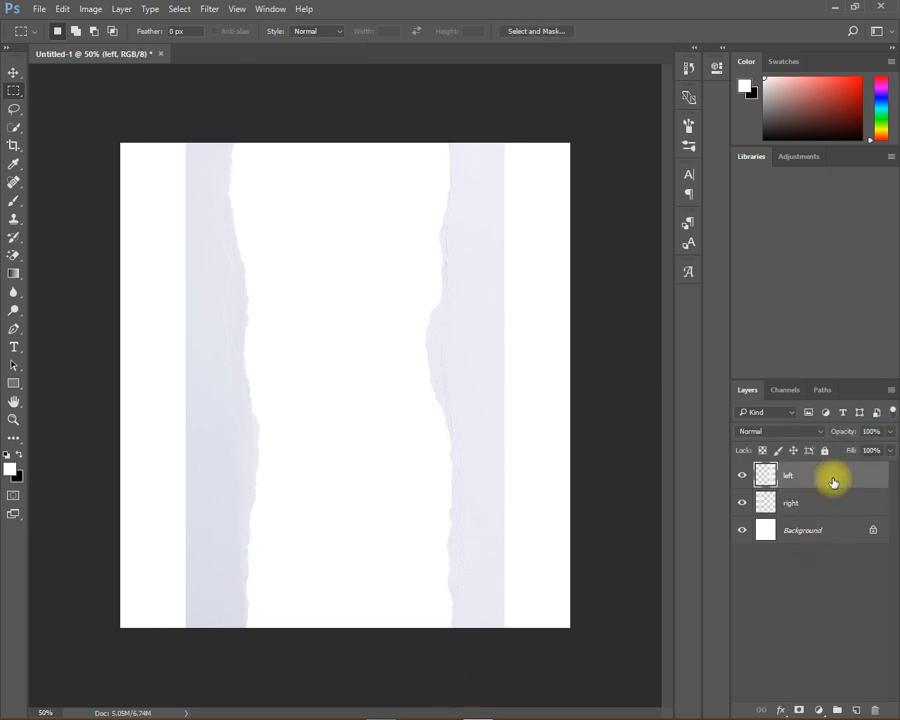
key(ctrl+t)
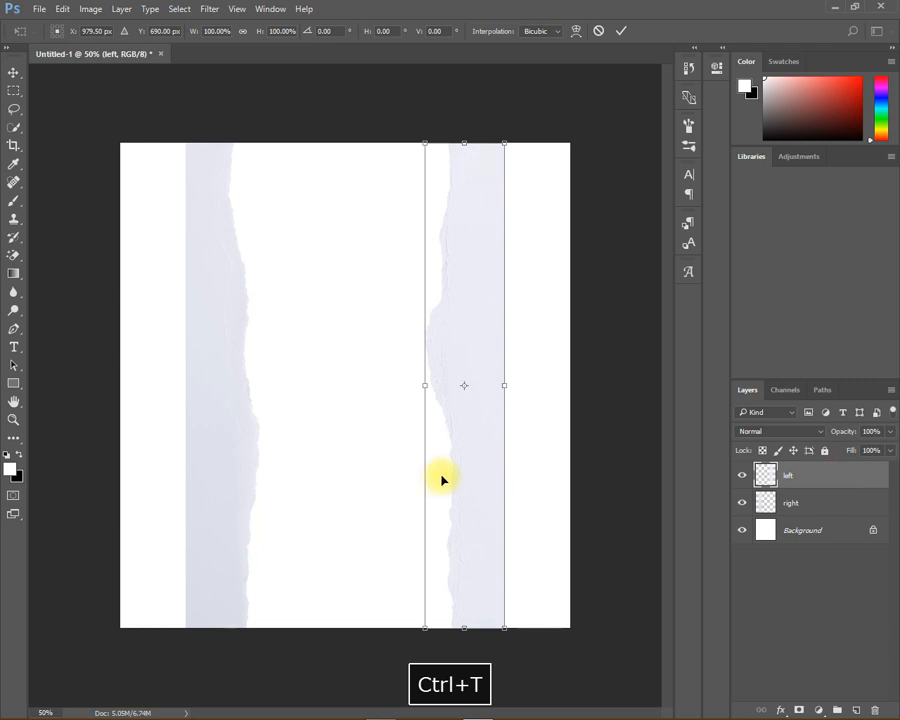
key(Left)
key(Left)
key(Left)
key(Left)
key(Left)
key(Left)
key(Left)
key(Left)
key(Left)
key(Left)
key(Left)
key(Left)
key(Left)
key(Left)
key(Left)
key(Left)
key(Left)
key(Left)
key(Left)
key(Left)
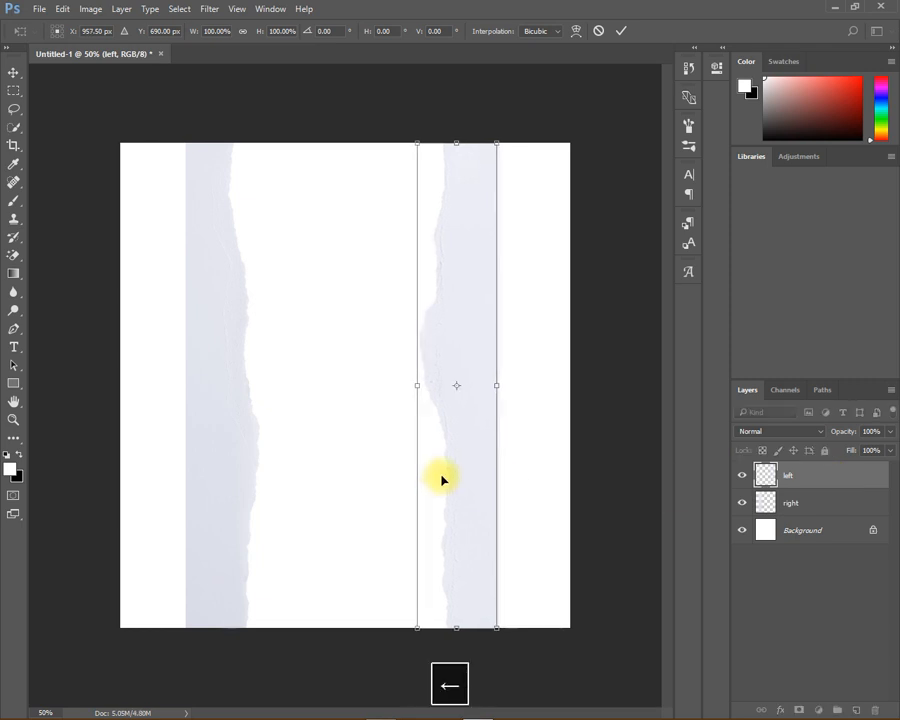
key(Left)
key(Left)
key(Left)
key(Left)
key(Left)
key(Left)
key(Left)
key(Left)
key(Left)
key(Left)
key(Left)
key(Left)
key(Left)
key(Left)
key(Left)
key(Left)
key(Left)
key(Left)
key(Left)
key(Left)
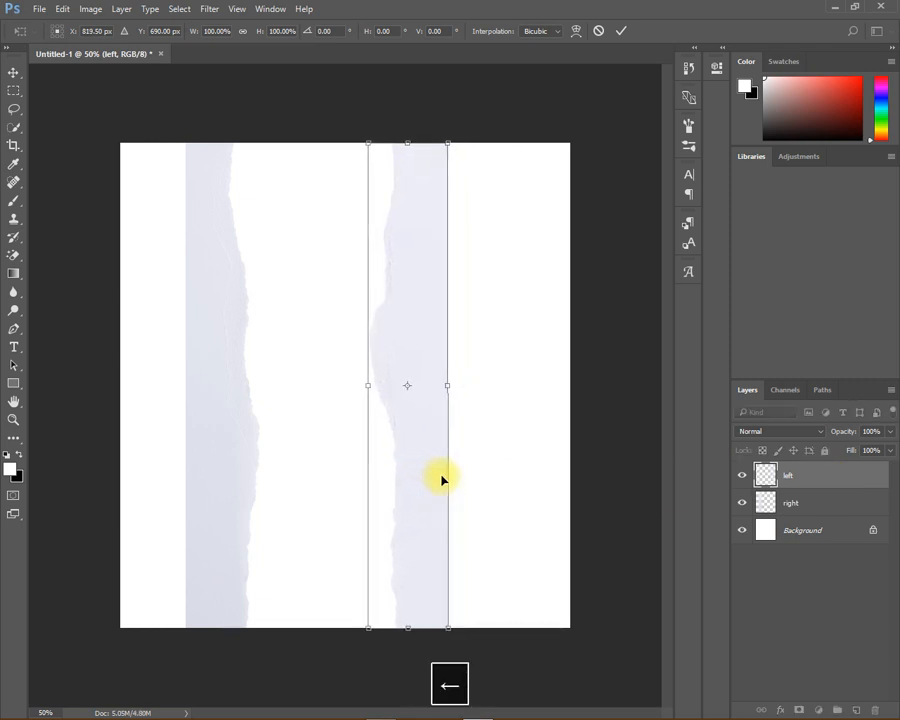
key(Return)
Step: Move the paper strip on the right layer about 220 px rightward, to an X position of 859.5 px, narrowing the gap between strips
click(839, 513)
key(super)
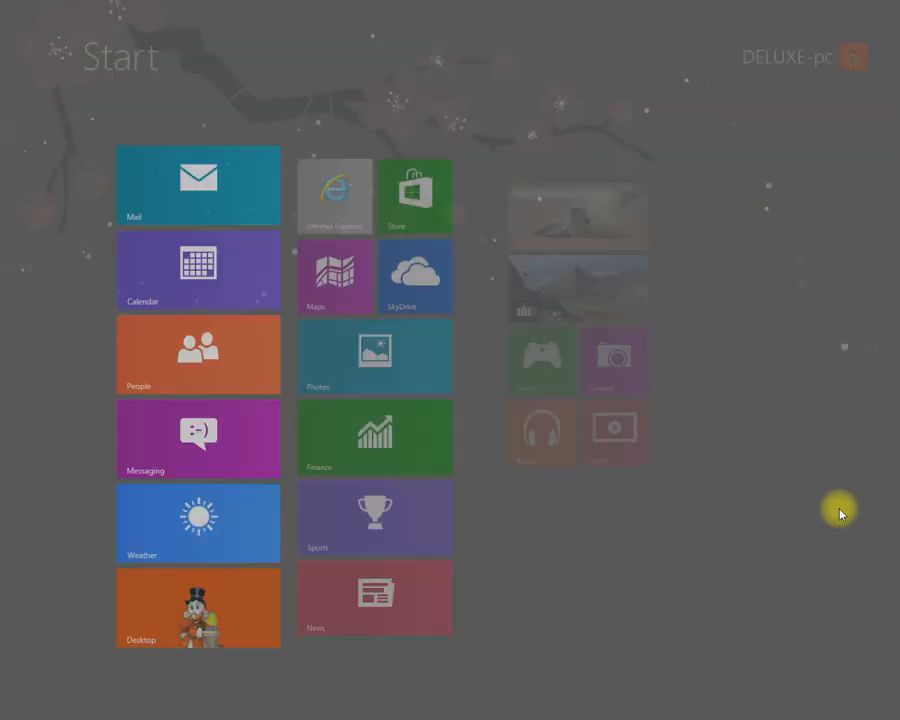
key(super)
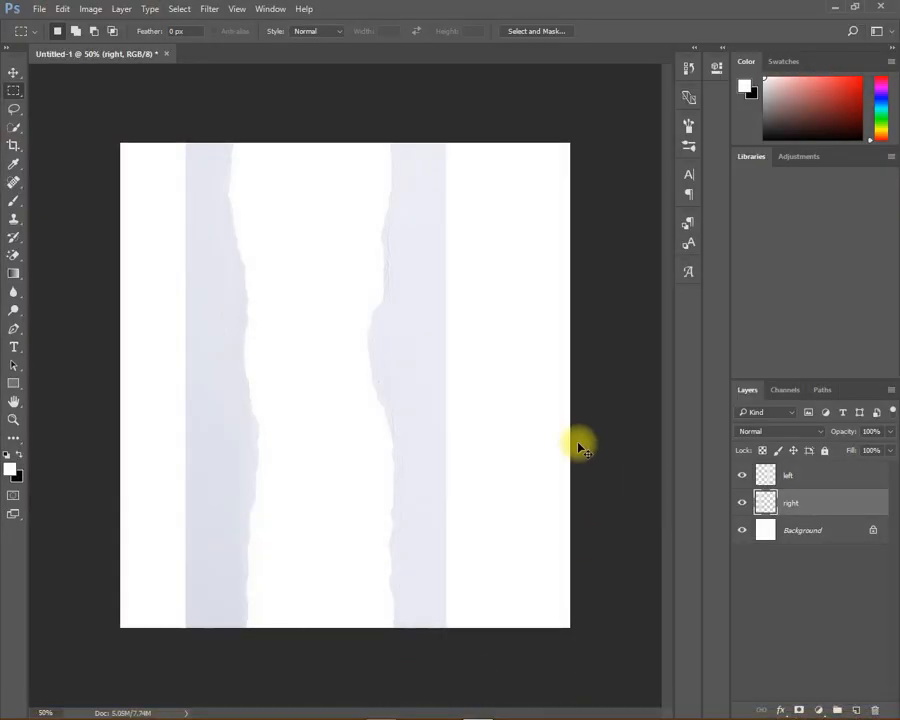
key(ctrl+t)
key(Right)
key(Right)
key(Right)
key(Right)
key(Right)
key(Right)
key(Right)
key(Right)
key(Right)
key(Right)
key(Right)
key(Right)
key(Right)
key(Right)
key(Right)
key(Right)
key(Right)
key(Right)
key(Right)
key(Right)
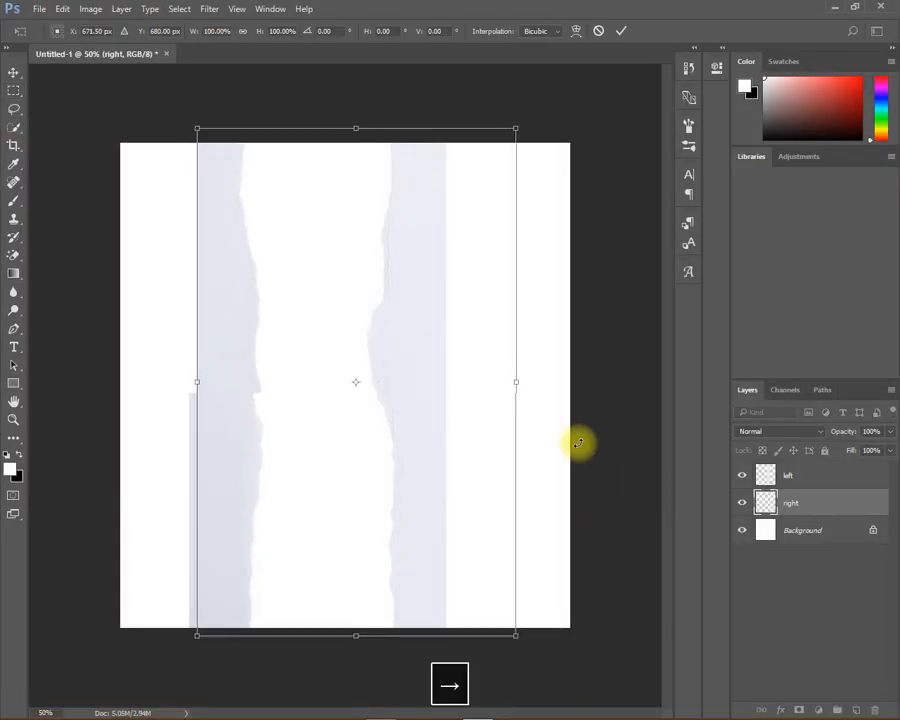
key(Right)
key(Right)
key(Right)
key(Right)
key(Right)
key(Right)
key(Right)
key(Right)
key(Right)
key(Right)
key(Right)
key(Right)
key(Right)
key(Right)
key(Right)
key(Right)
key(Right)
key(Right)
key(Right)
key(Right)
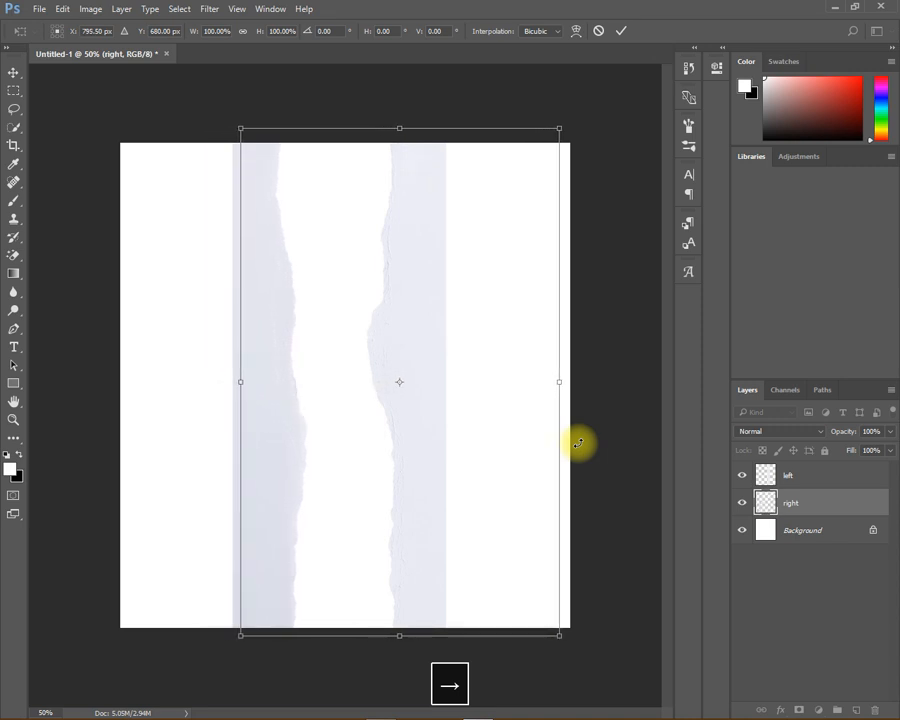
key(Right)
key(Right)
key(Right)
key(Right)
key(Right)
key(Right)
key(Right)
key(Right)
key(Right)
key(Right)
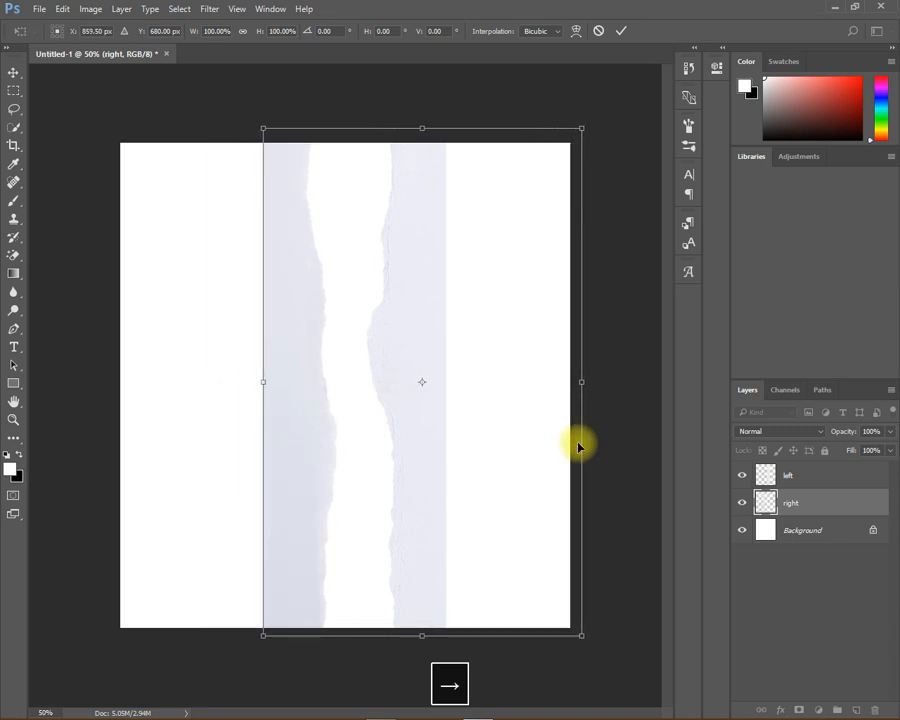
key(Return)
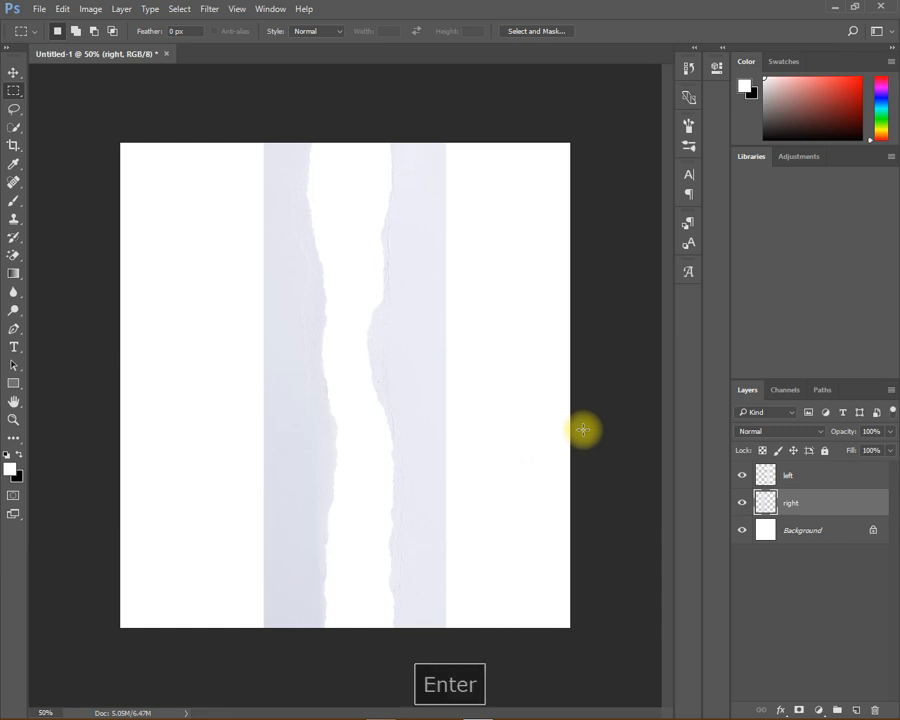
Step: Rotate the right layer by -5.64° about its top-center point and shift it leftward to an X position of 801.5 px
key(ctrl+t)
drag(420, 376, 428, 142)
drag(603, 649, 638, 628)
key(Left)
key(Left)
key(Left)
key(Left)
key(Left)
key(Left)
key(Left)
key(Left)
key(Left)
key(Left)
key(Left)
key(Left)
key(Left)
key(Left)
key(Left)
key(Left)
key(Left)
key(Left)
key(Left)
key(Left)
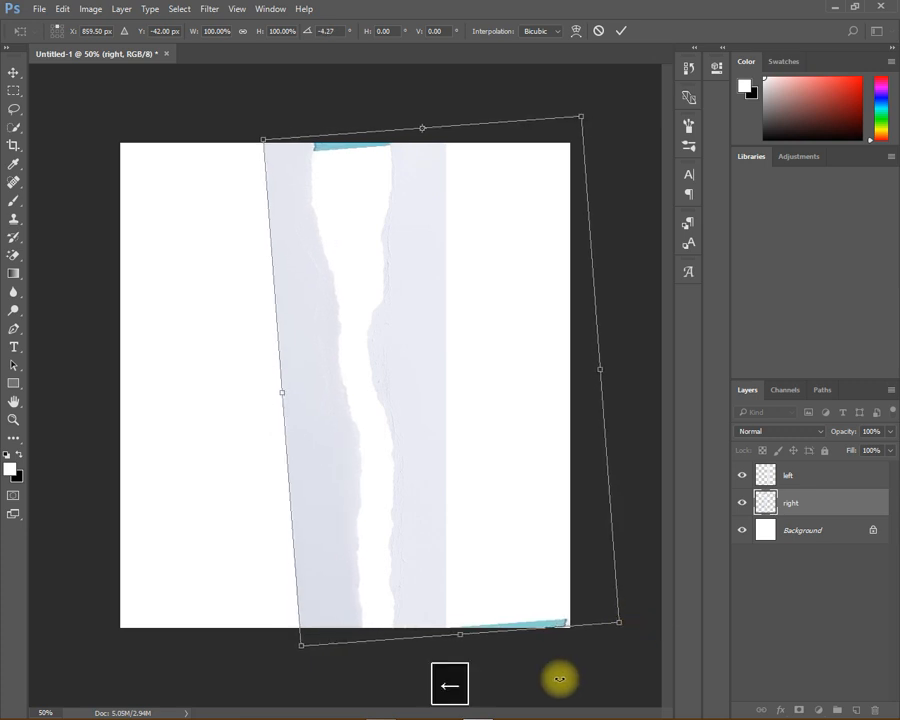
drag(613, 645, 629, 637)
key(Left)
key(Left)
key(Left)
key(Left)
key(Left)
key(Left)
key(Left)
key(Left)
key(Left)
key(Left)
key(Left)
key(Left)
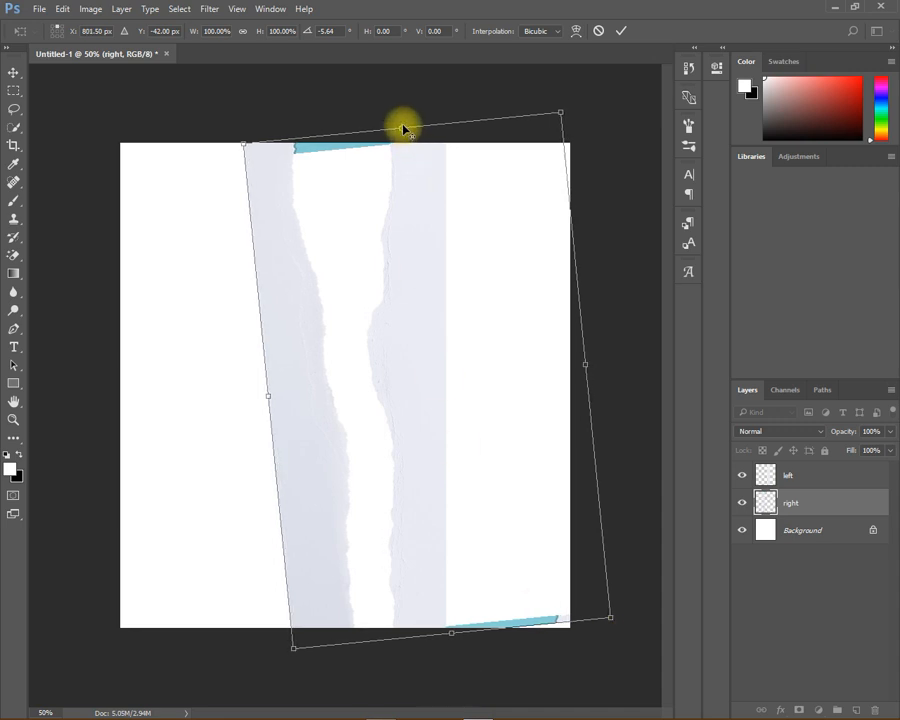
key(Return)
Step: Stretch the right layer vertically past the canvas's upper and lower edges, to a height of 106.94%, hiding its blue ends
key(ctrl+t)
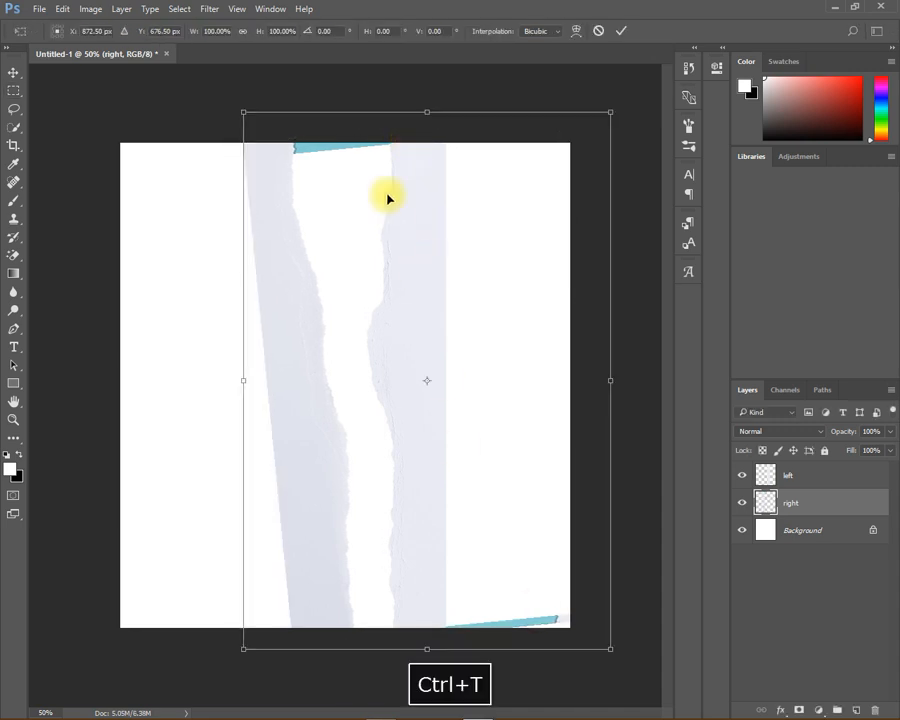
drag(426, 113, 428, 93)
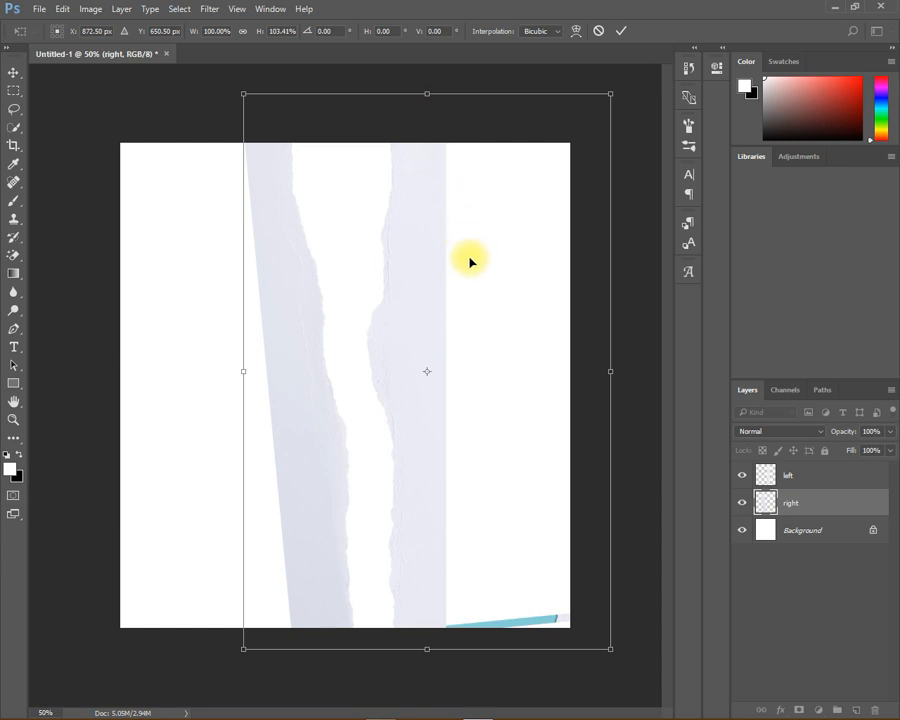
drag(428, 649, 433, 668)
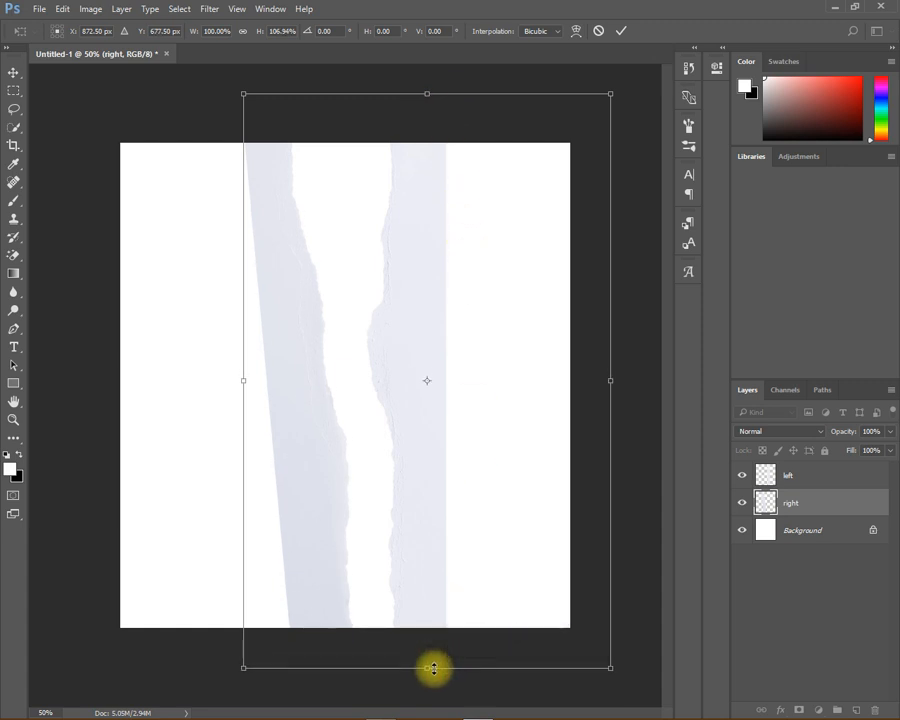
key(Return)
Step: Rotate the left layer by 7.51° about its top-center point and shift it rightward to an X position of about 880 px
click(821, 478)
key(ctrl+t)
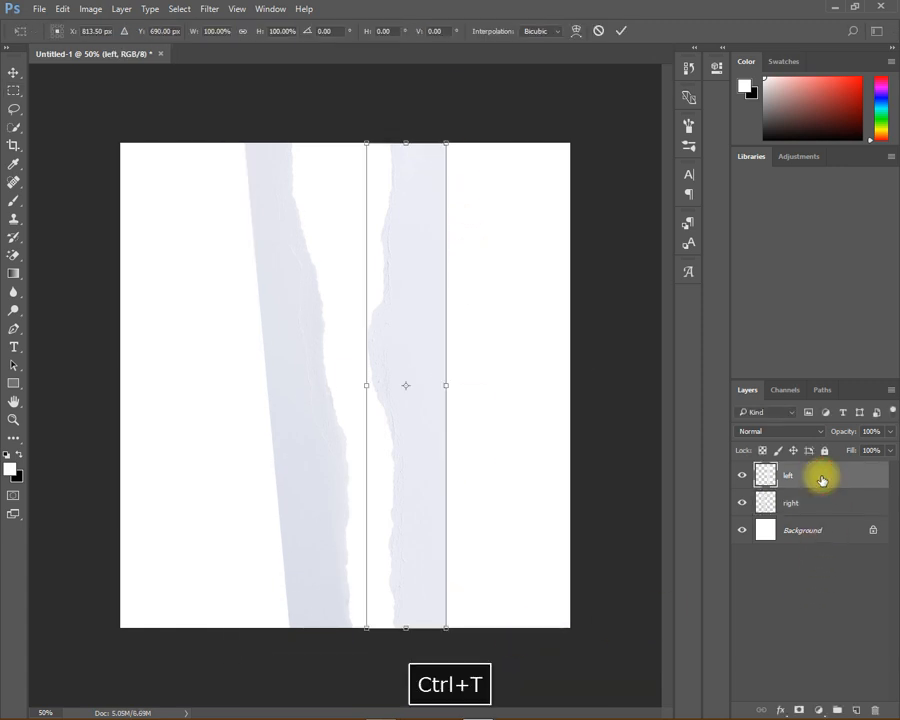
drag(407, 387, 406, 143)
drag(467, 655, 427, 668)
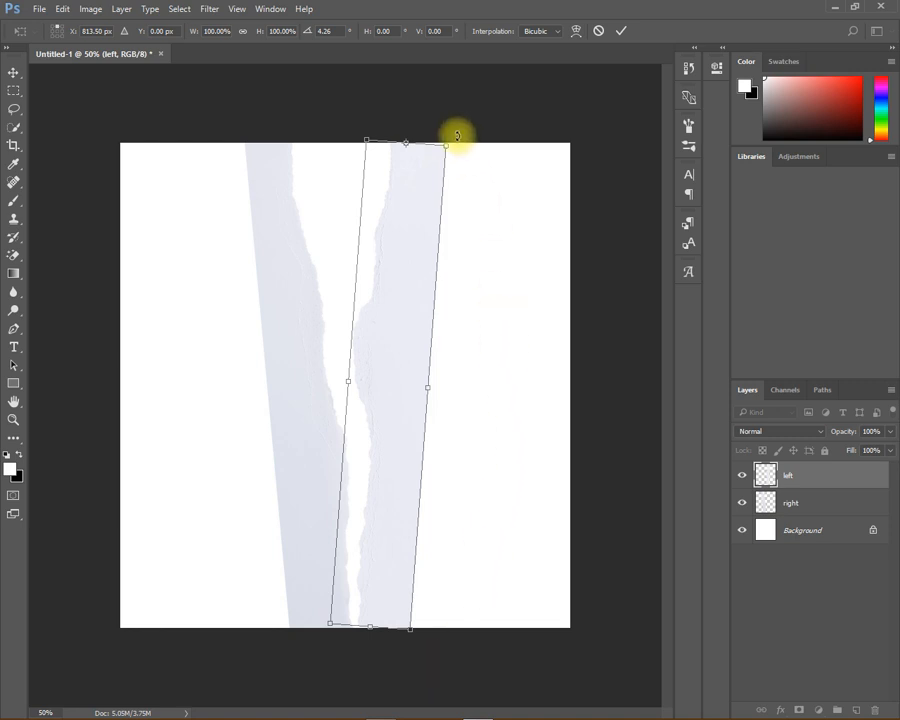
drag(455, 140, 459, 143)
key(Right)
key(Right)
key(Right)
key(Right)
key(Right)
key(Right)
key(Right)
key(Right)
key(Right)
key(Right)
key(Right)
key(Right)
key(Right)
key(Right)
key(Right)
key(Right)
key(Right)
key(Right)
key(Right)
key(Right)
key(Right)
key(Right)
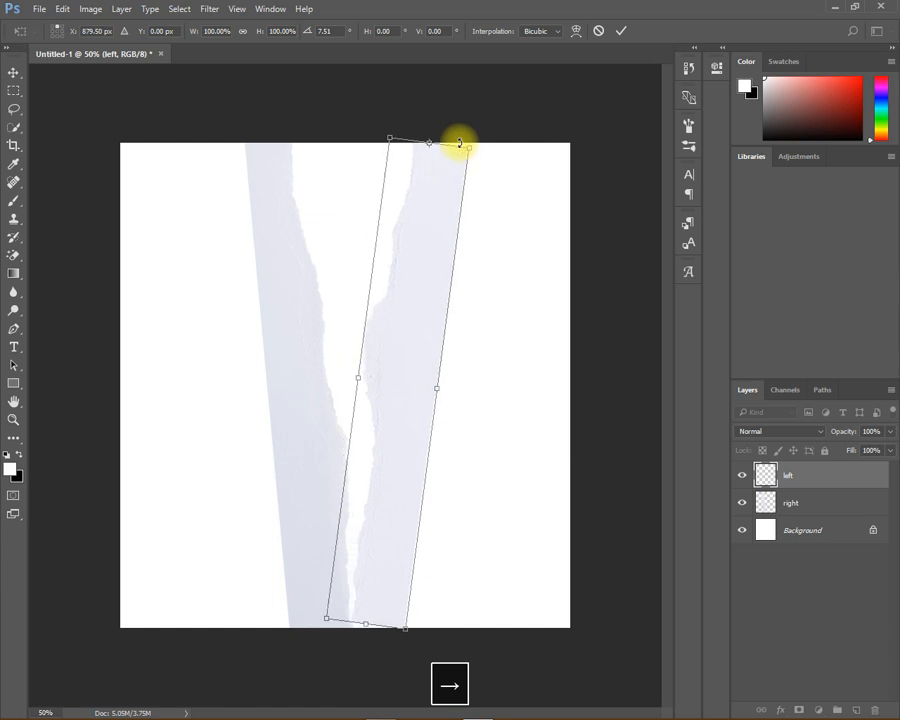
key(Return)
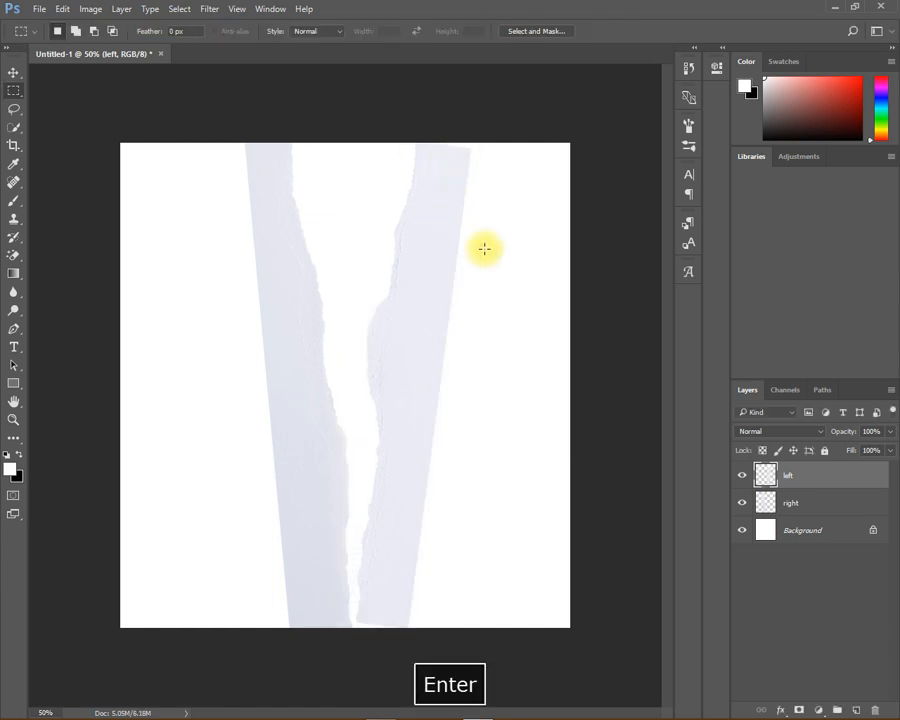
Step: Stretch the left layer vertically slightly beyond the upper and lower canvas edges so its slanted ends are hidden
key(ctrl+t)
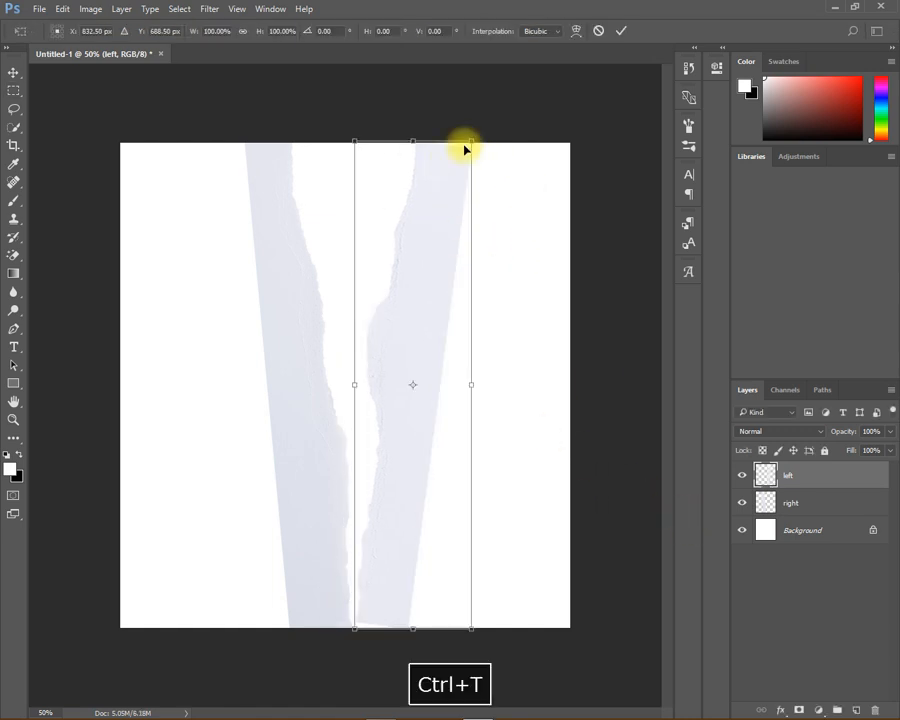
drag(418, 142, 418, 133)
drag(418, 629, 418, 635)
key(Return)
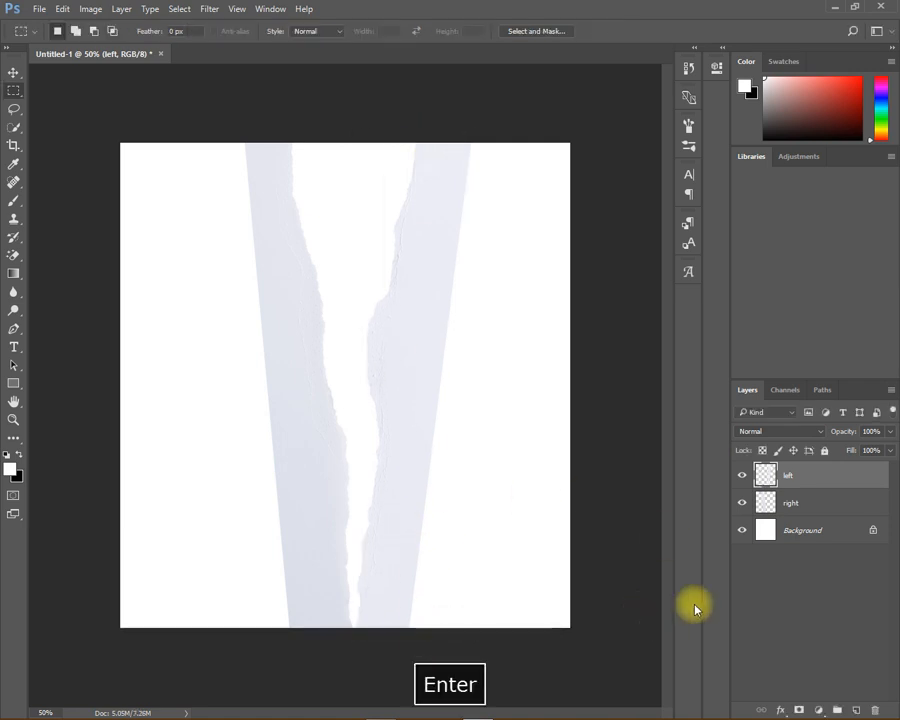
Step: Move the left and right layers together 26 px leftward, to an X position of 846.5 px
shift+click(851, 502)
key(ctrl+t)
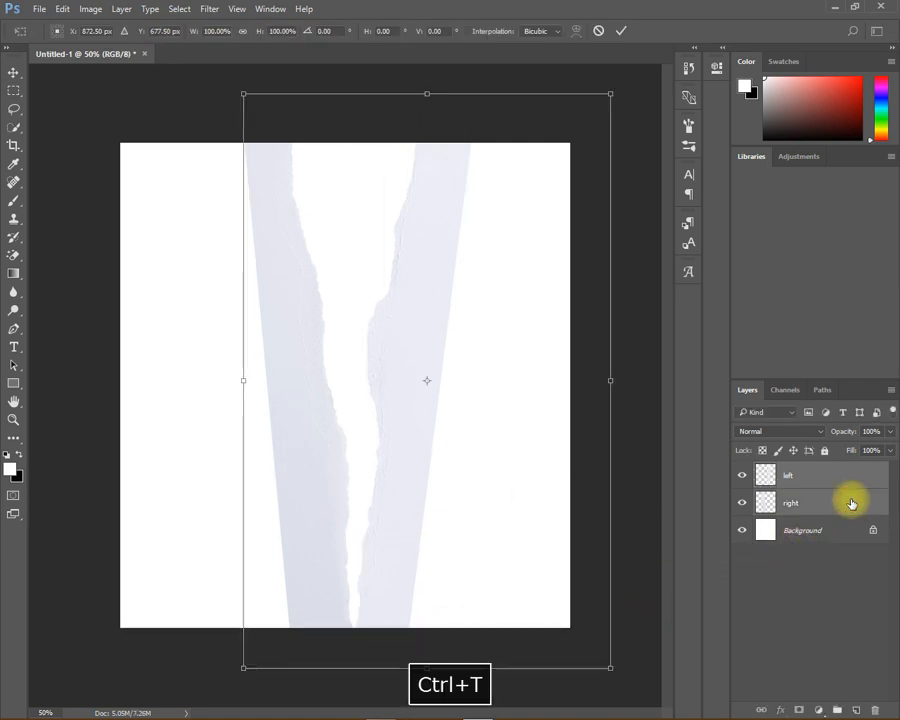
key(Left)
key(Left)
key(Left)
key(Left)
key(Left)
key(Left)
key(Left)
key(Left)
key(Left)
key(Left)
key(Left)
key(Left)
key(Left)
key(Left)
key(Left)
key(Left)
key(Left)
key(Left)
key(Left)
key(Left)
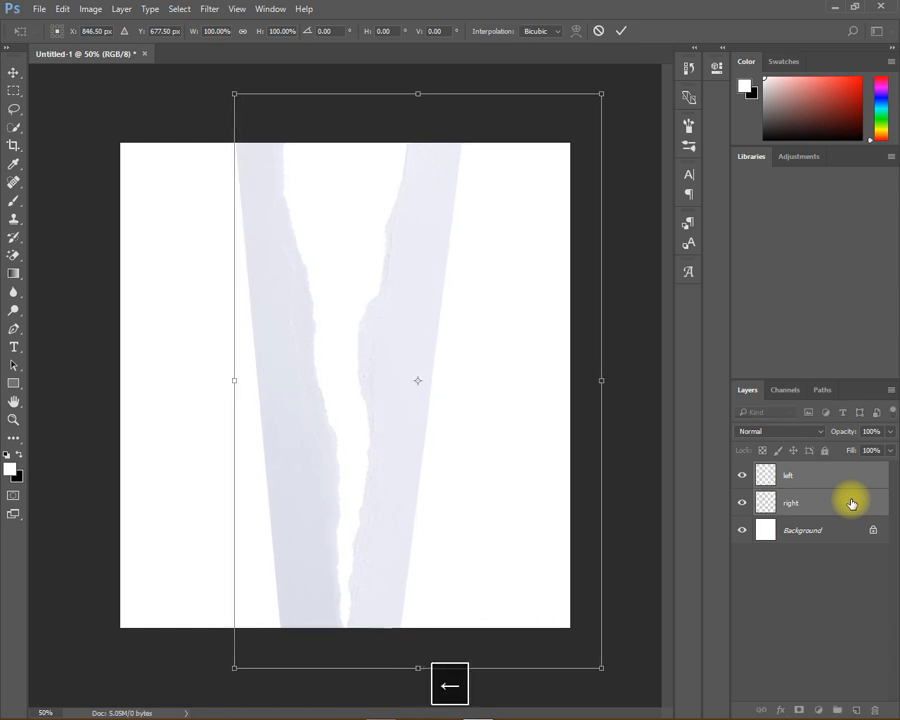
key(Return)
Step: On the left layer, outline the outer part of its strip and the blank canvas beside it with the Polygonal Lasso
click(838, 480)
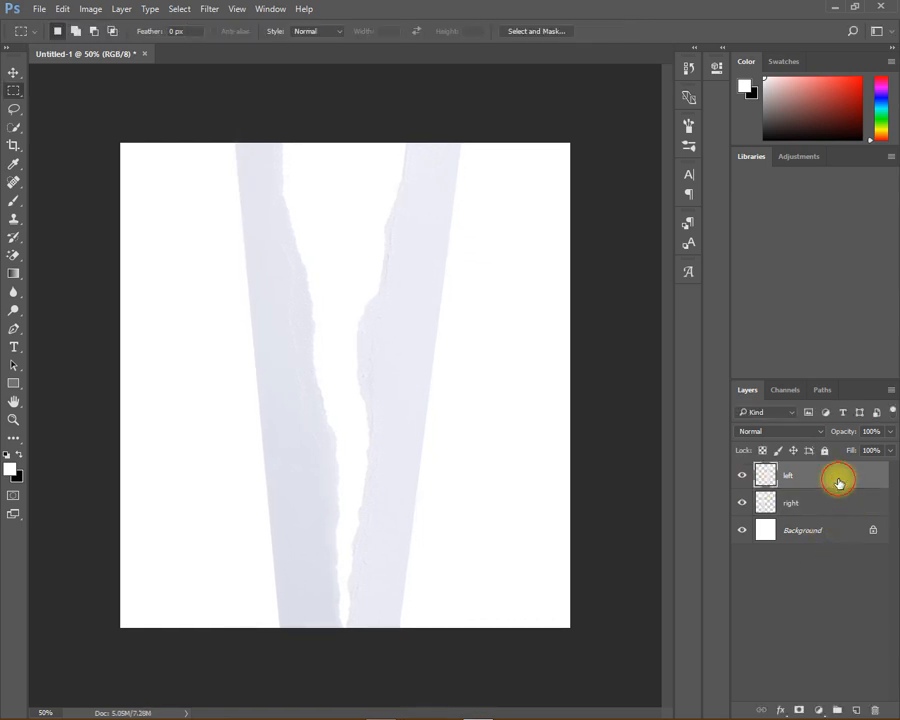
click(14, 108)
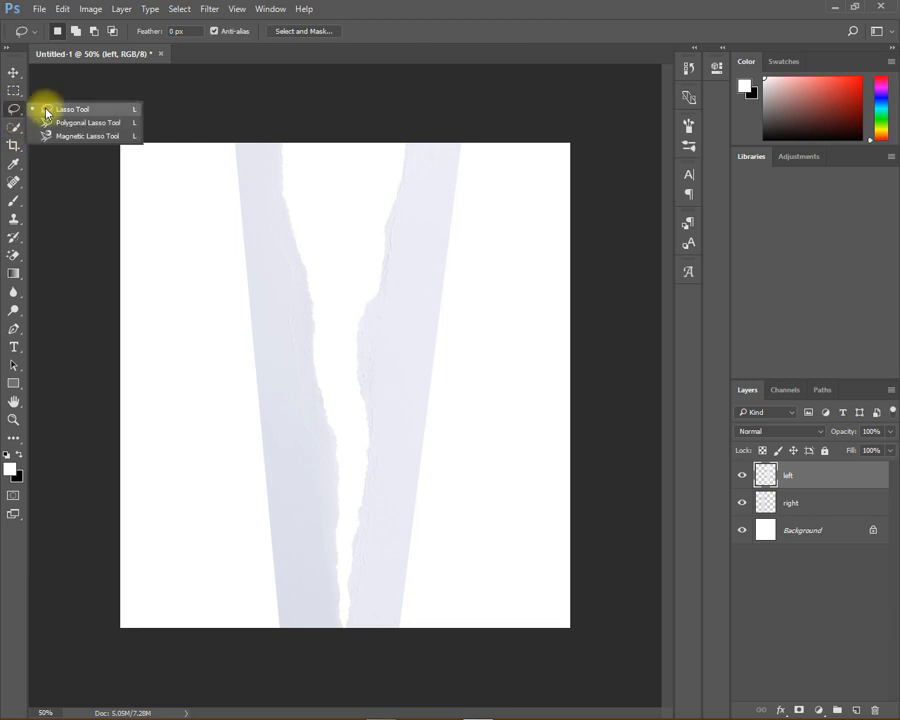
click(73, 127)
click(441, 127)
click(369, 658)
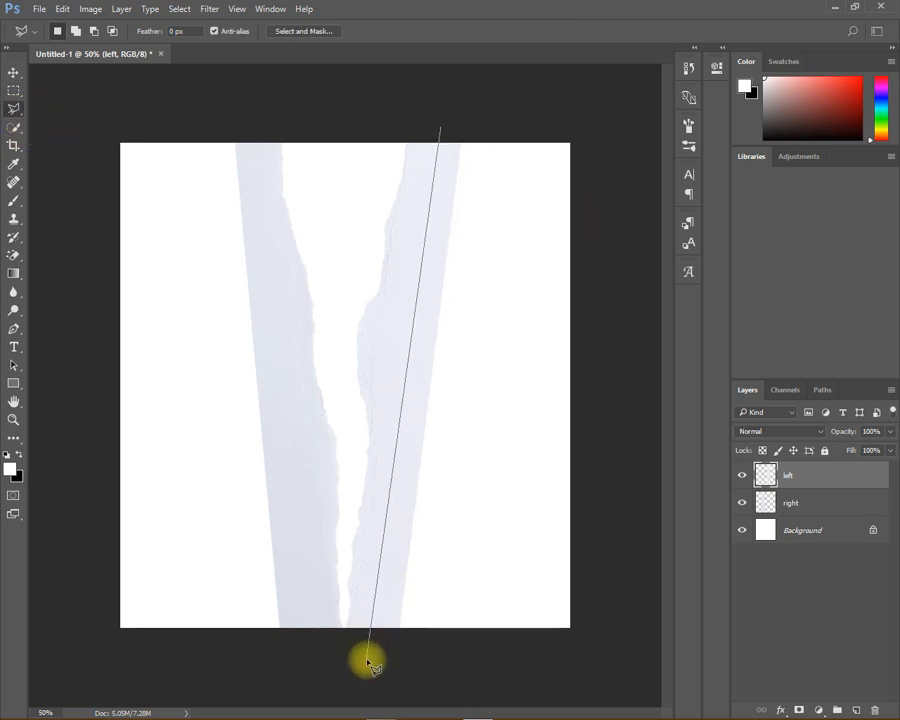
click(588, 653)
click(615, 109)
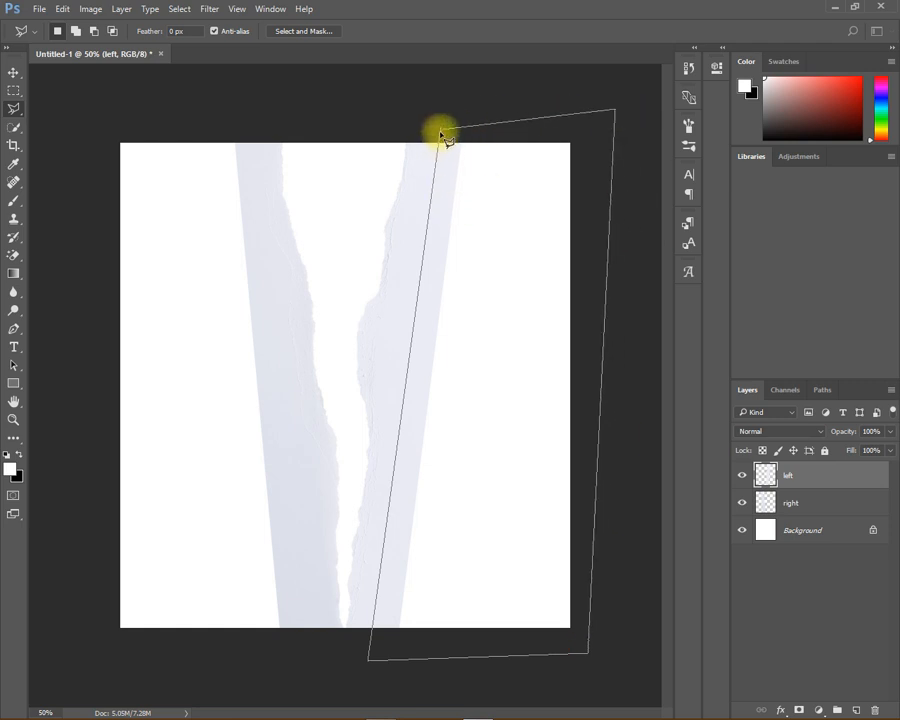
click(441, 128)
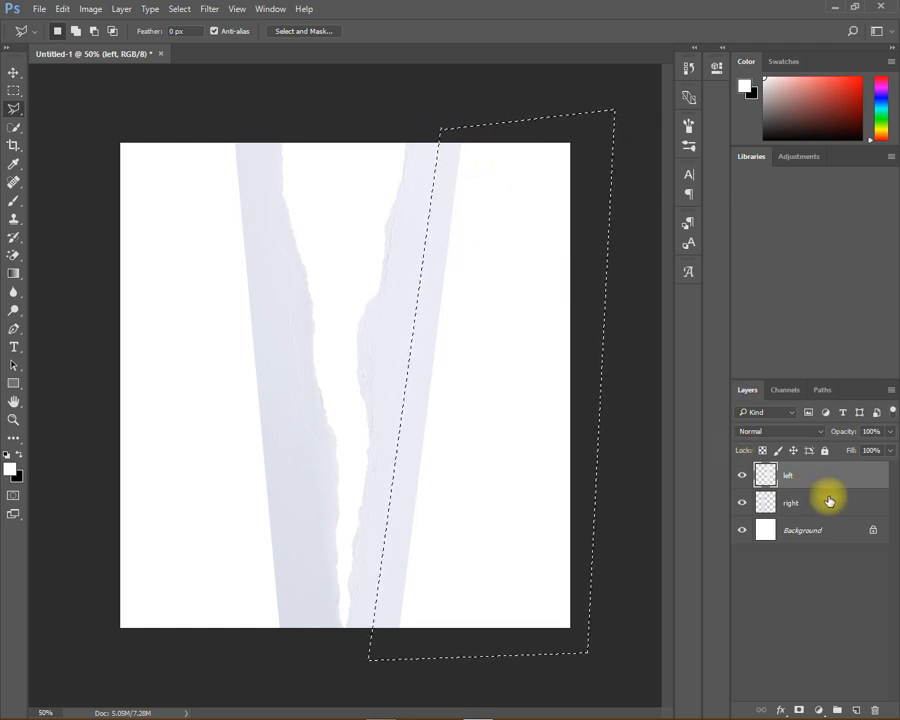
click(872, 500)
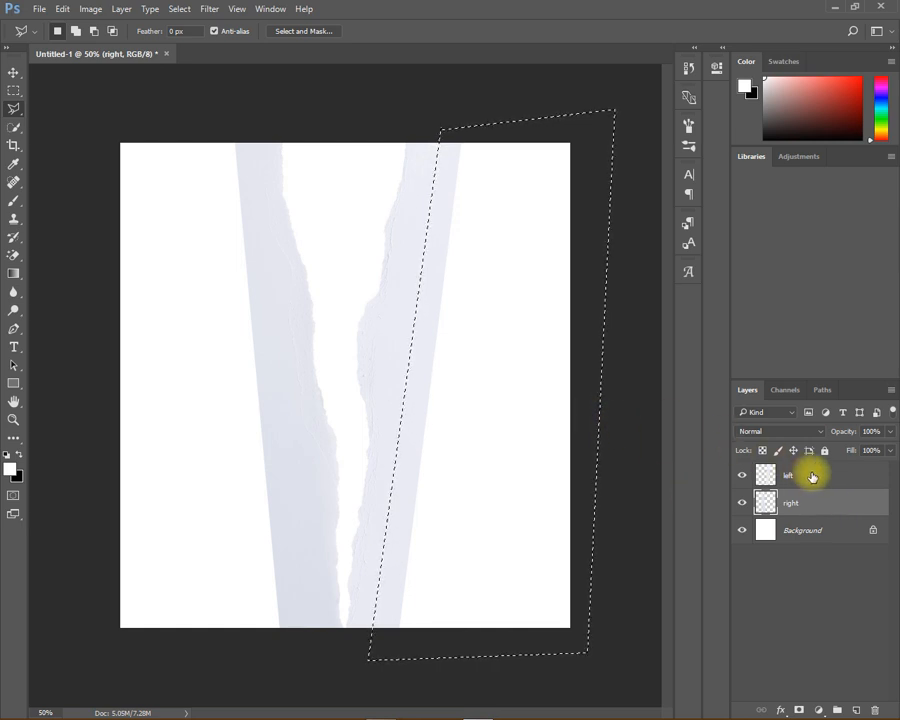
click(829, 479)
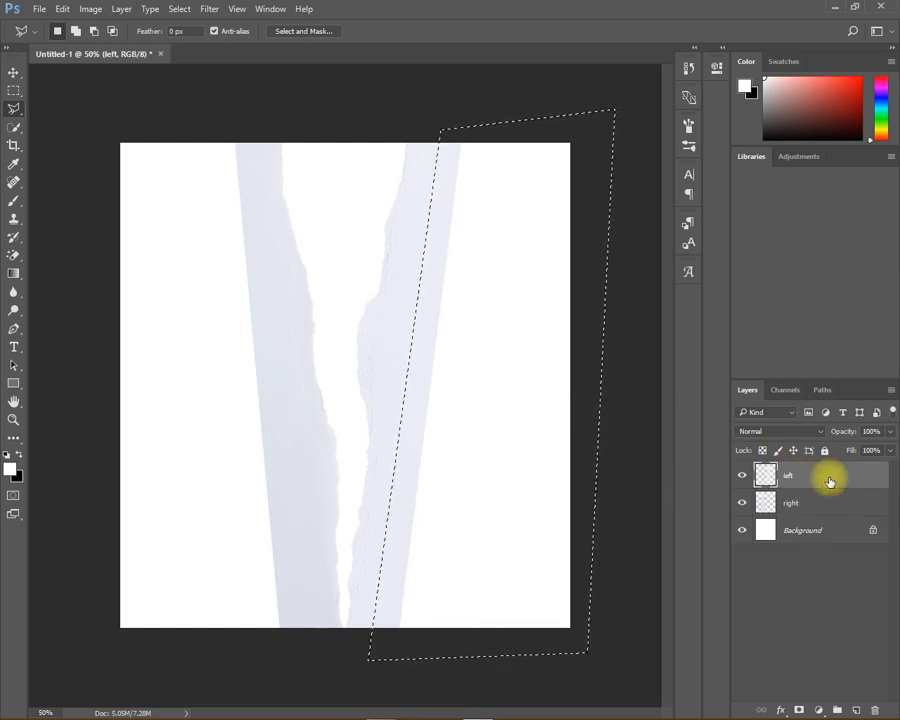
Step: Fill the selected area on the left layer with the Brush, using the paper color sampled from the strip
click(14, 200)
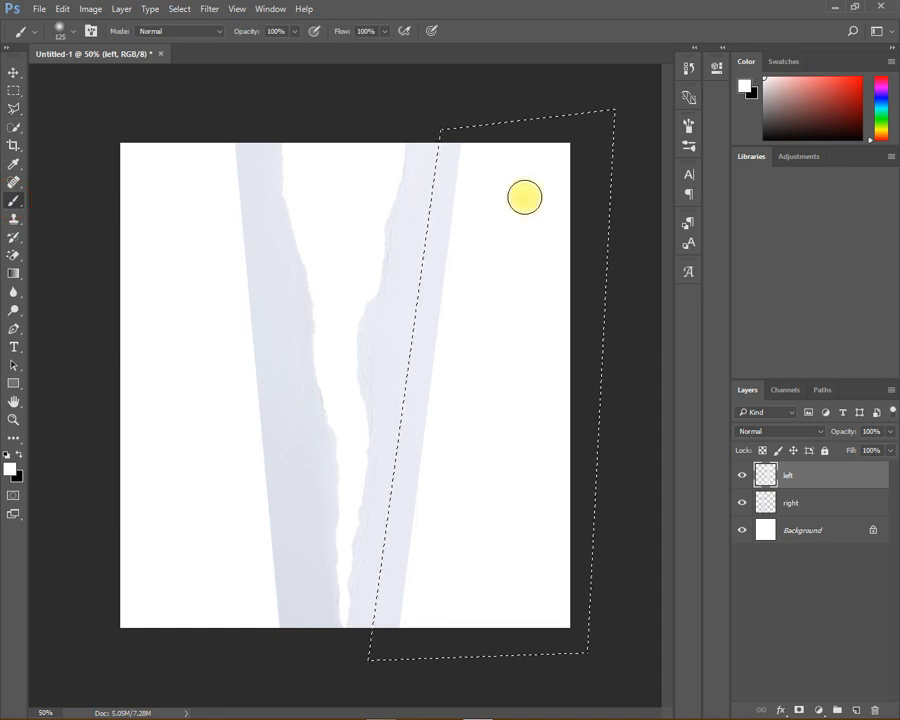
mouse_move(467, 176)
mouse_down()
mouse_move(586, 186)
mouse_move(514, 199)
mouse_move(544, 196)
mouse_move(540, 174)
mouse_move(550, 186)
mouse_move(582, 170)
mouse_move(472, 175)
mouse_move(455, 169)
mouse_move(468, 135)
mouse_move(518, 301)
mouse_move(536, 246)
mouse_up()
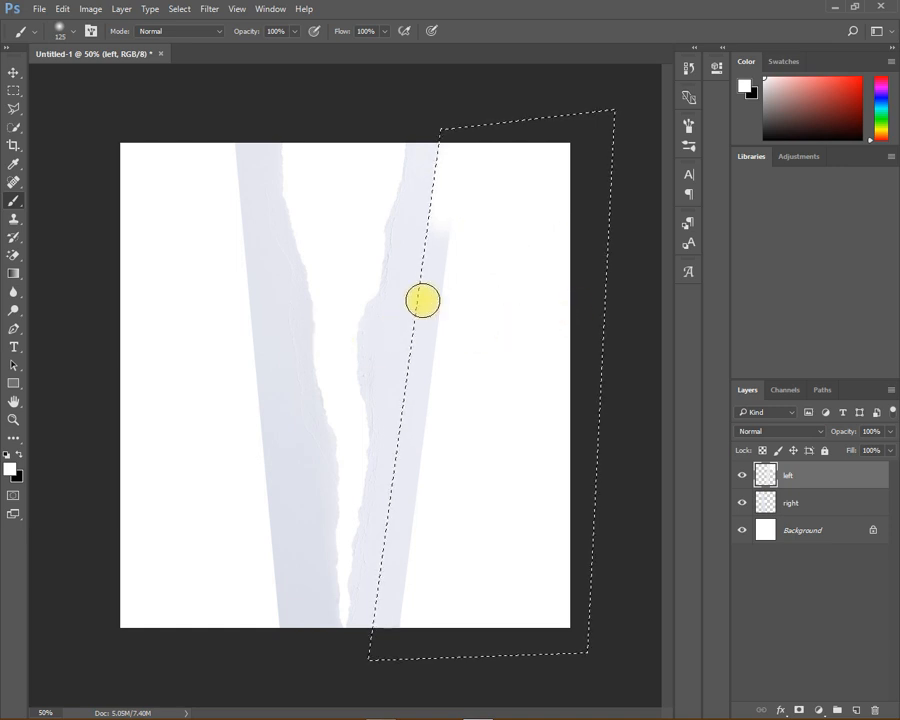
alt+click(402, 237)
mouse_move(464, 187)
mouse_down()
mouse_move(501, 229)
mouse_move(543, 185)
mouse_move(590, 183)
mouse_move(501, 206)
mouse_move(457, 246)
mouse_move(425, 245)
mouse_up()
mouse_move(491, 293)
mouse_down()
mouse_move(590, 359)
mouse_move(544, 344)
mouse_move(564, 346)
mouse_move(494, 341)
mouse_move(467, 293)
mouse_move(439, 299)
mouse_move(427, 458)
mouse_move(511, 429)
mouse_up()
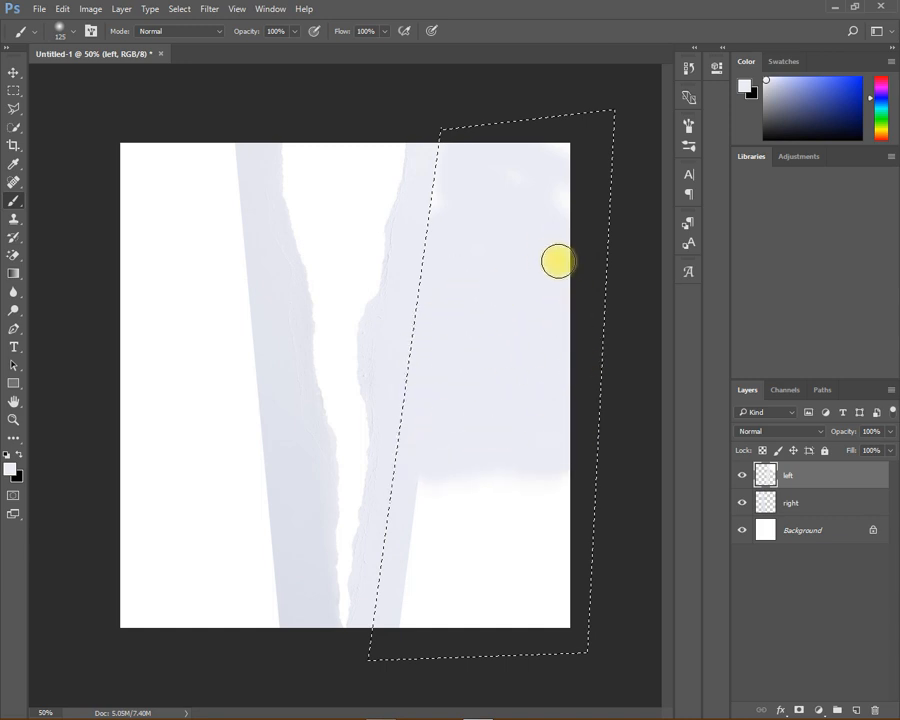
mouse_move(404, 453)
mouse_down()
mouse_move(432, 508)
mouse_move(552, 522)
mouse_move(544, 579)
mouse_move(444, 600)
mouse_up()
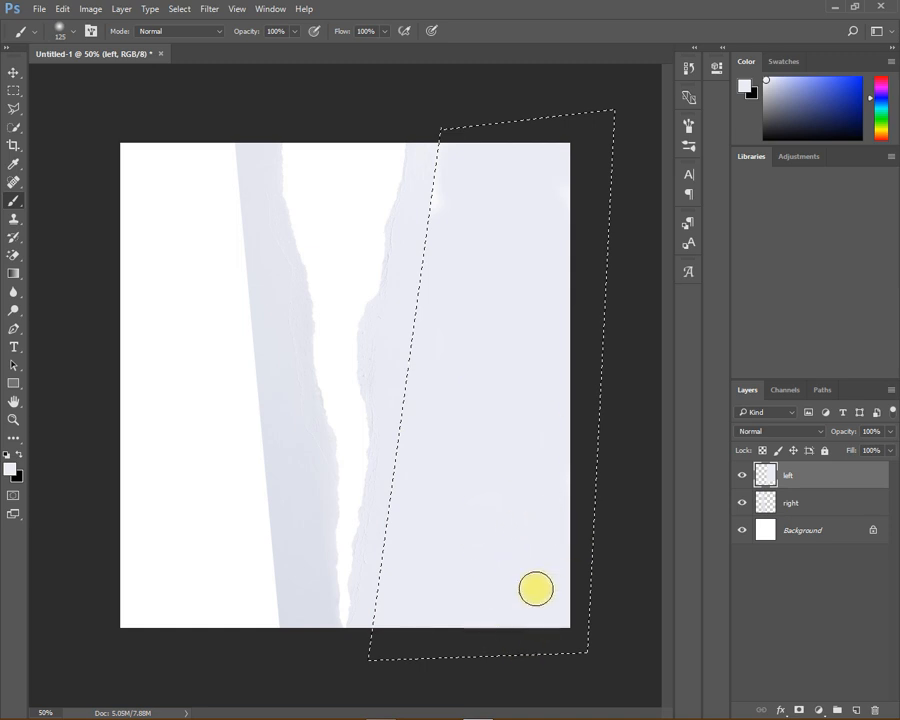
mouse_move(456, 388)
mouse_down()
mouse_move(604, 433)
mouse_move(583, 544)
mouse_up()
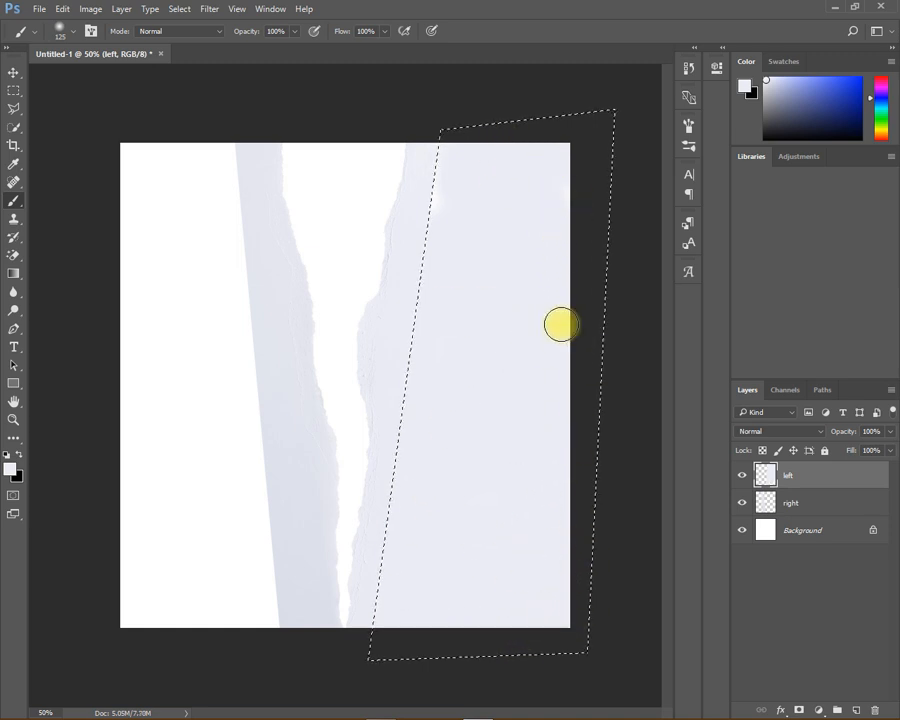
Step: Rename the upper strip layer to rightt and the lower strip layer to left
click(13, 72)
double_click(789, 475)
key(BackSpace)
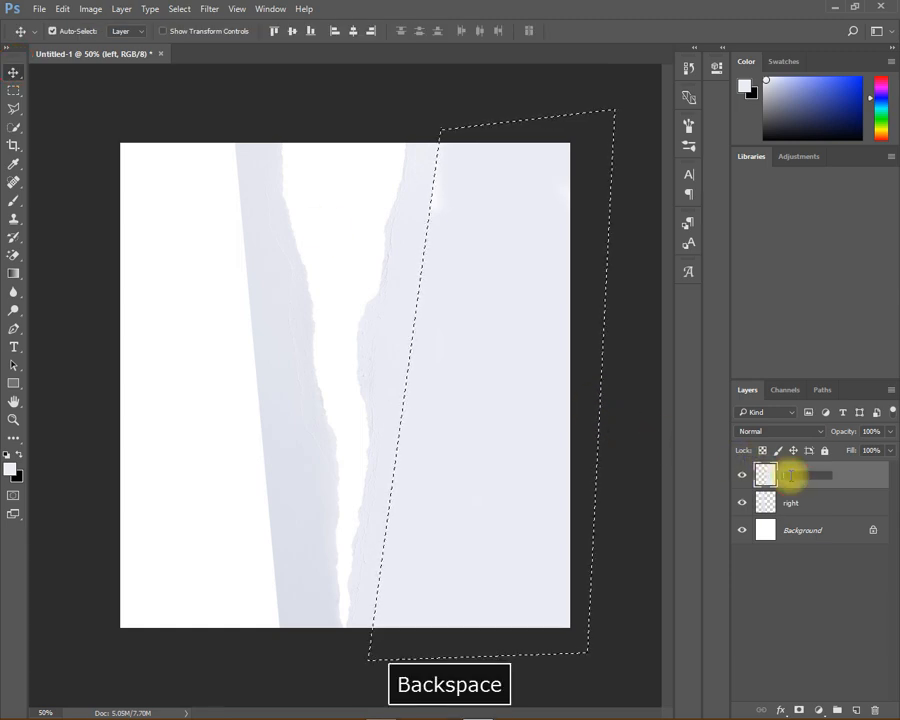
text(ight)
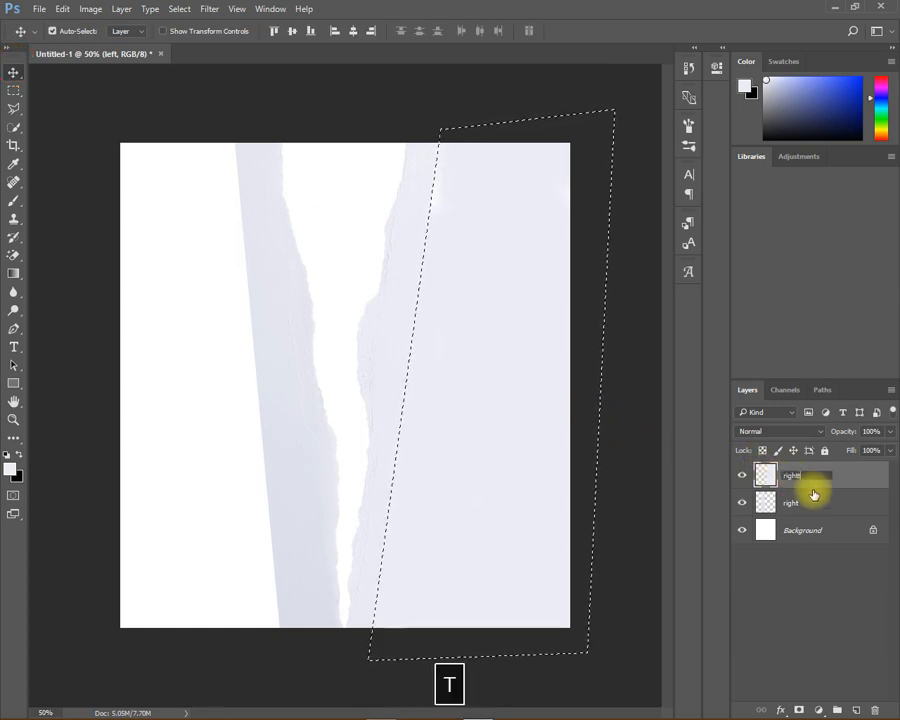
double_click(805, 502)
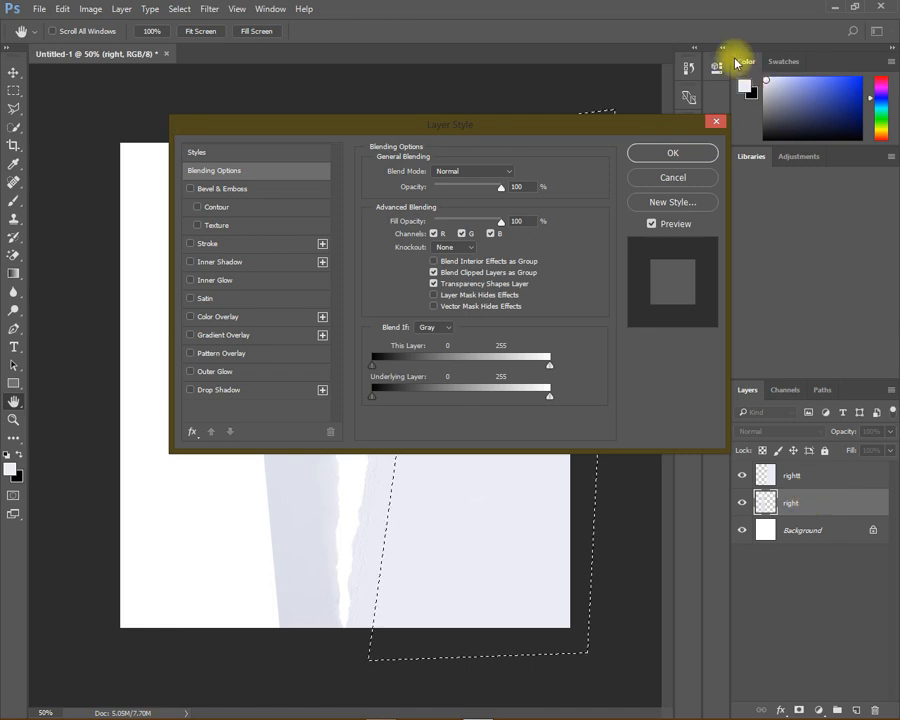
click(710, 123)
double_click(792, 502)
key(BackSpace)
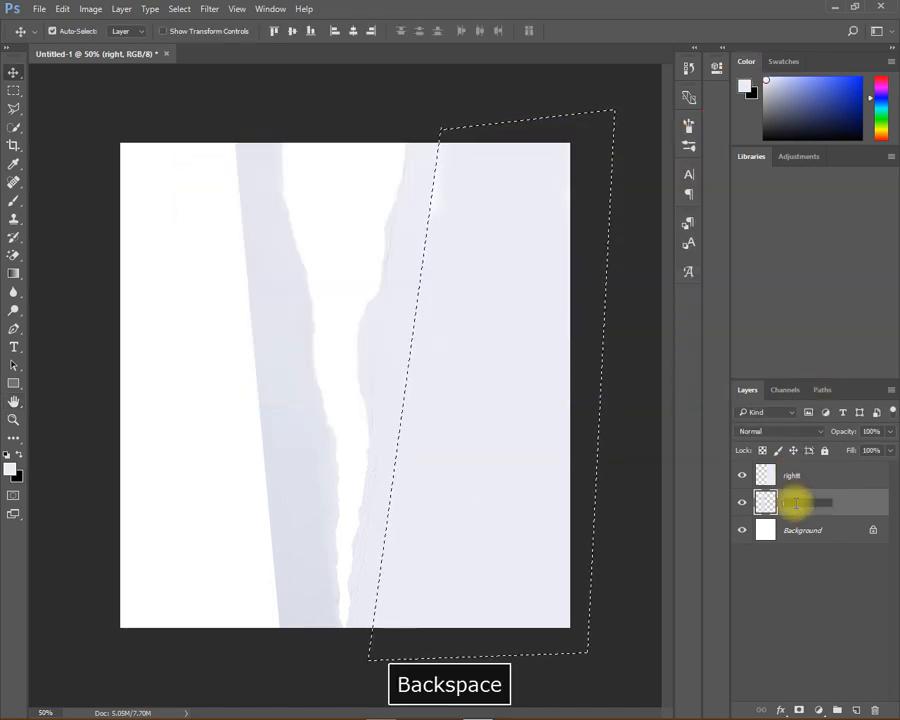
text(left)
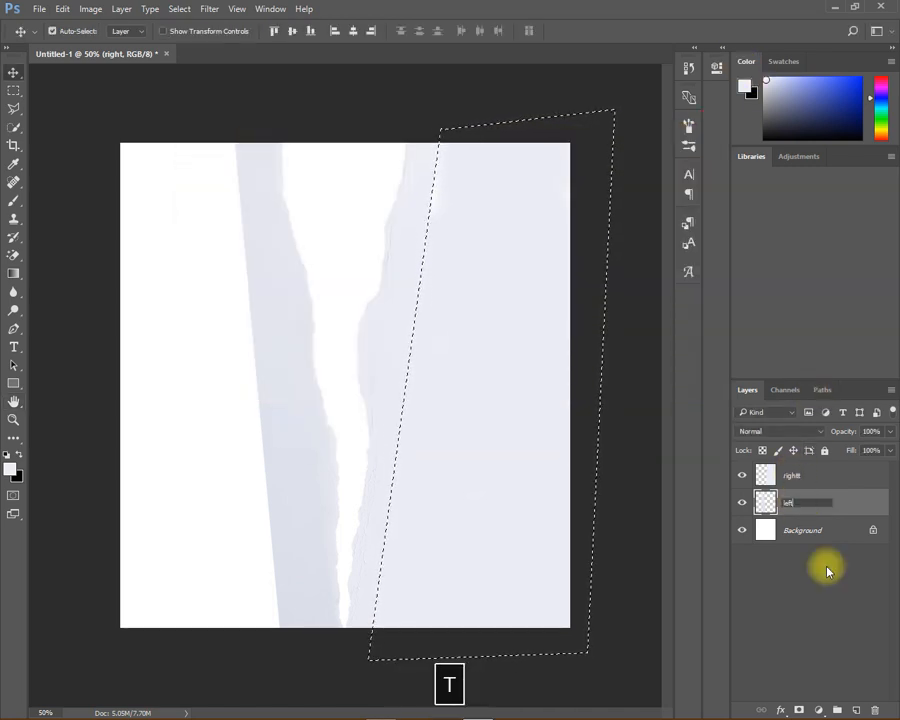
click(800, 473)
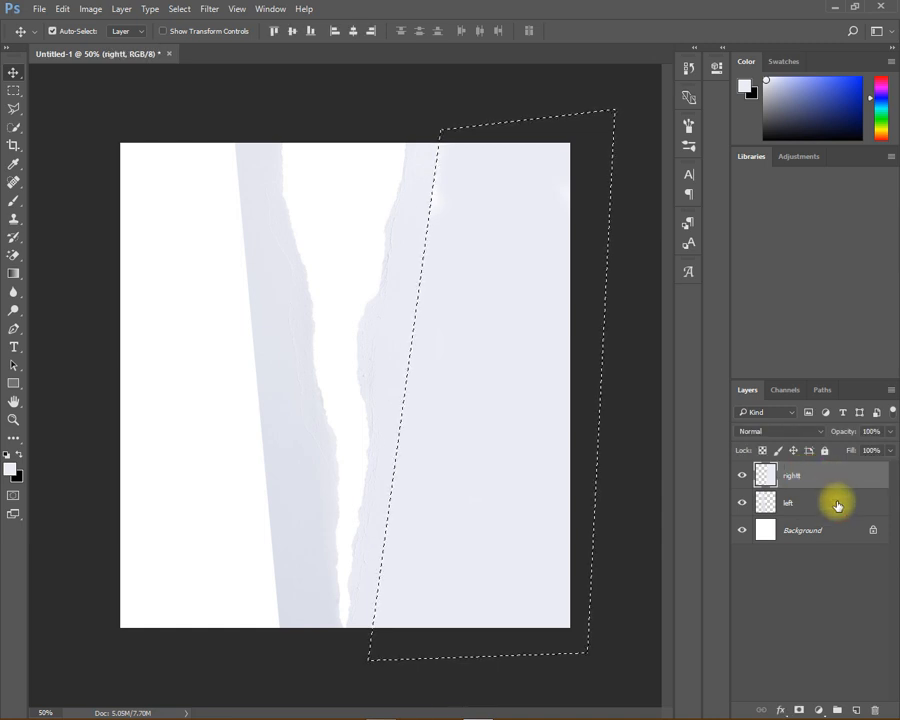
Step: Clear the selection and, on the left layer, outline its strip's outer part and the adjoining blank canvas with the Polygonal Lasso
click(837, 500)
click(327, 263)
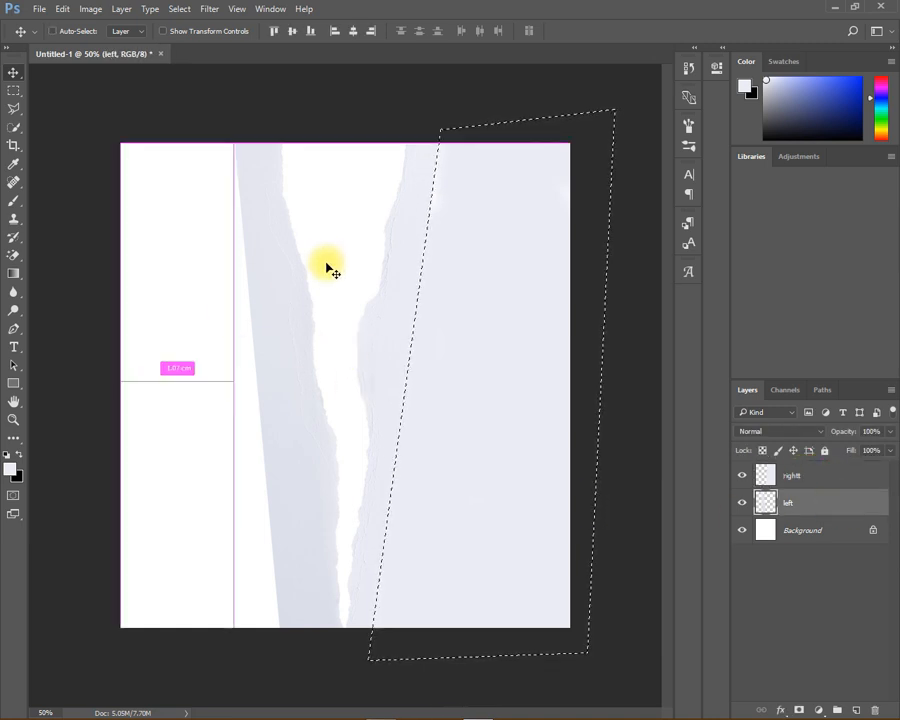
key(ctrl+d)
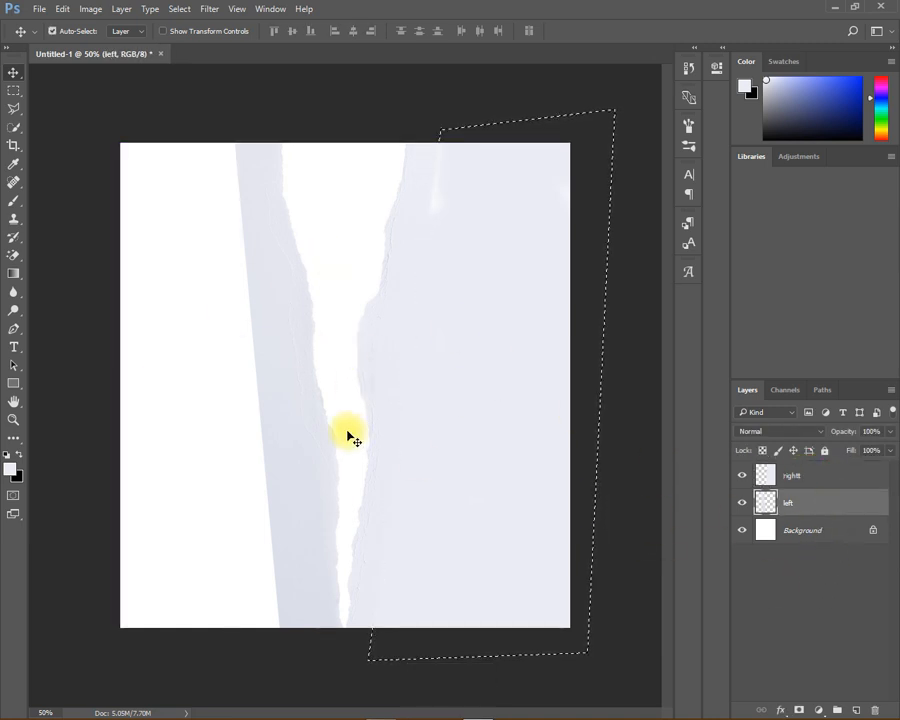
click(13, 107)
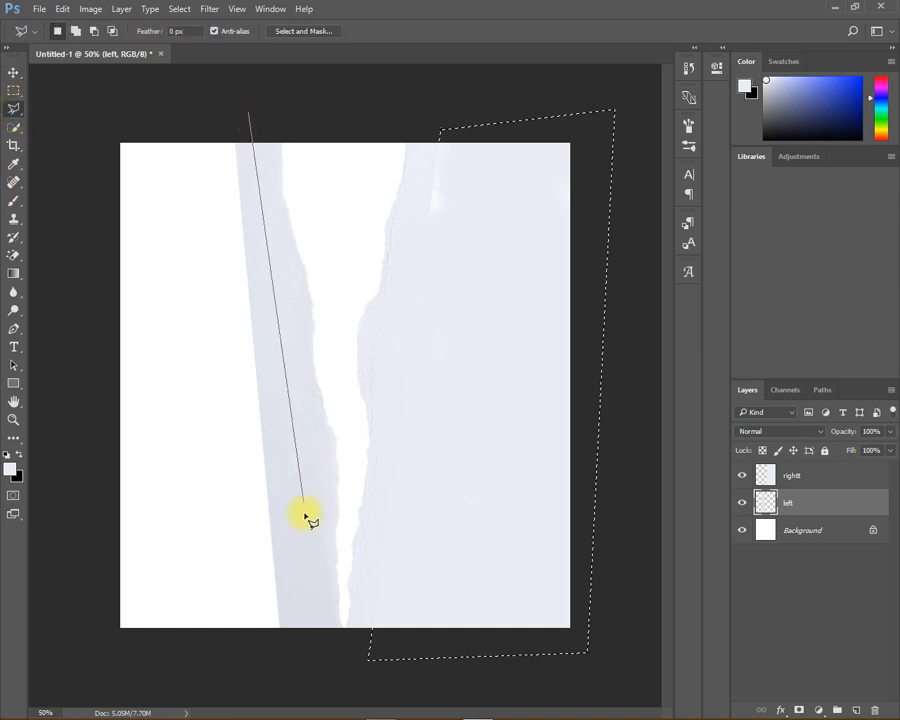
click(311, 638)
click(110, 641)
click(95, 121)
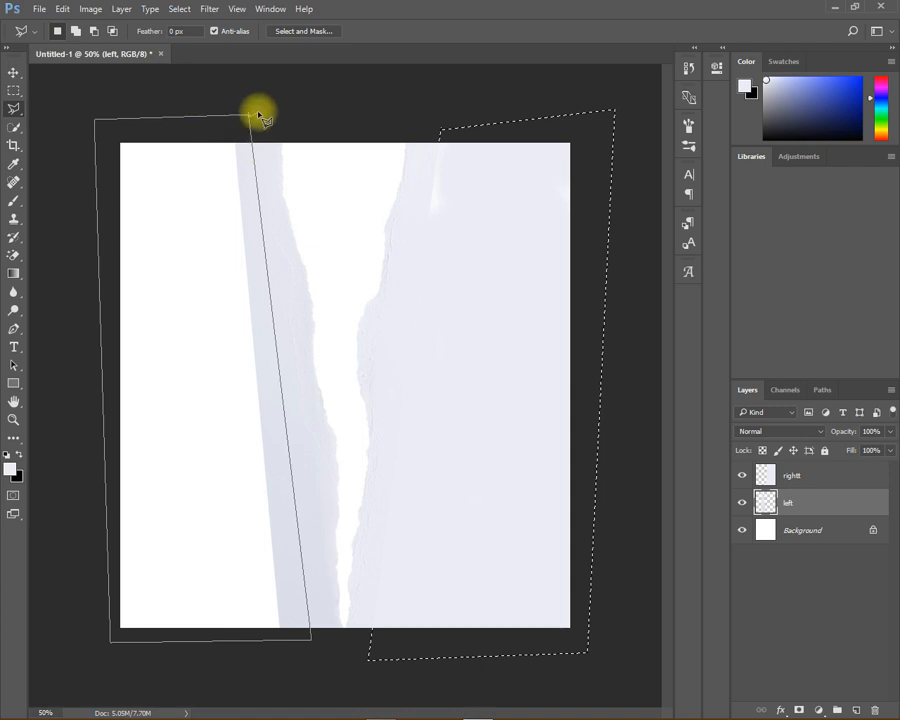
click(250, 118)
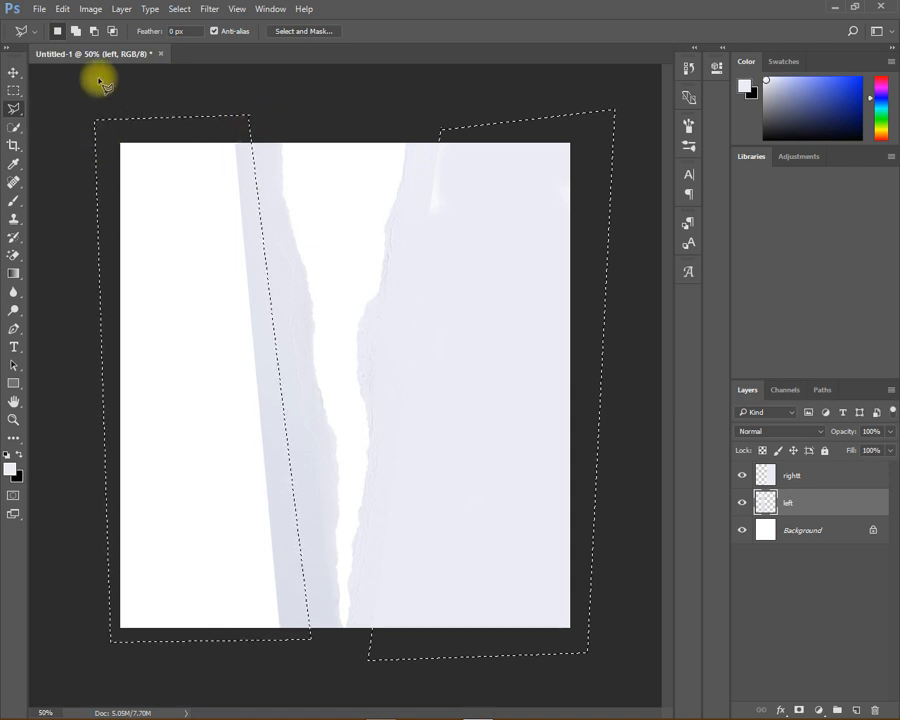
Step: Paint the upper outer part of the left layer with the Brush, using the paper color sampled from its strip
click(14, 200)
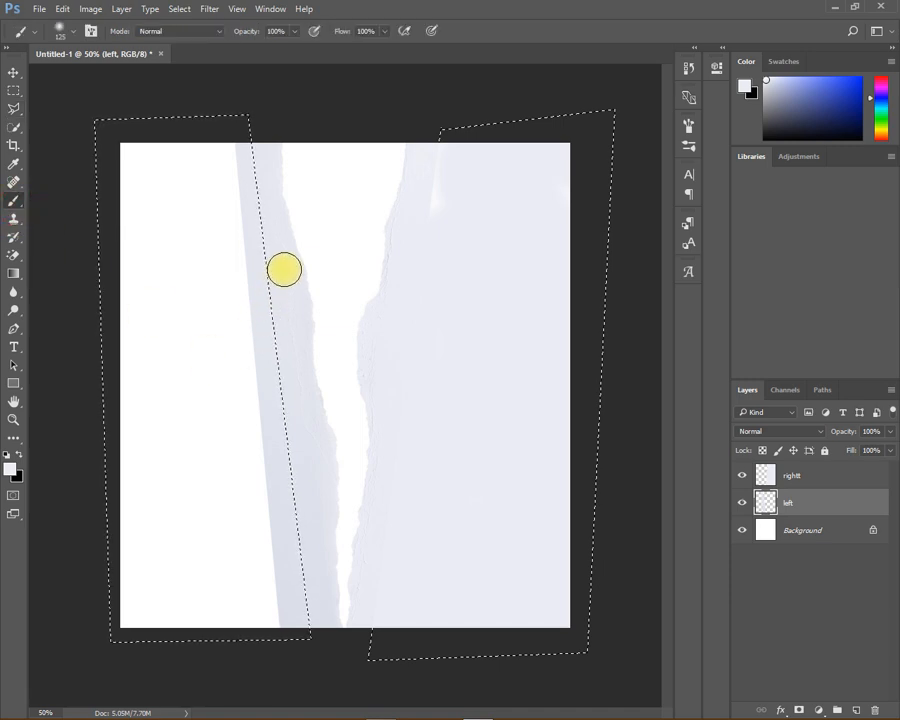
alt+click(285, 242)
mouse_move(190, 175)
mouse_down()
mouse_move(217, 259)
mouse_move(186, 181)
mouse_move(84, 146)
mouse_up()
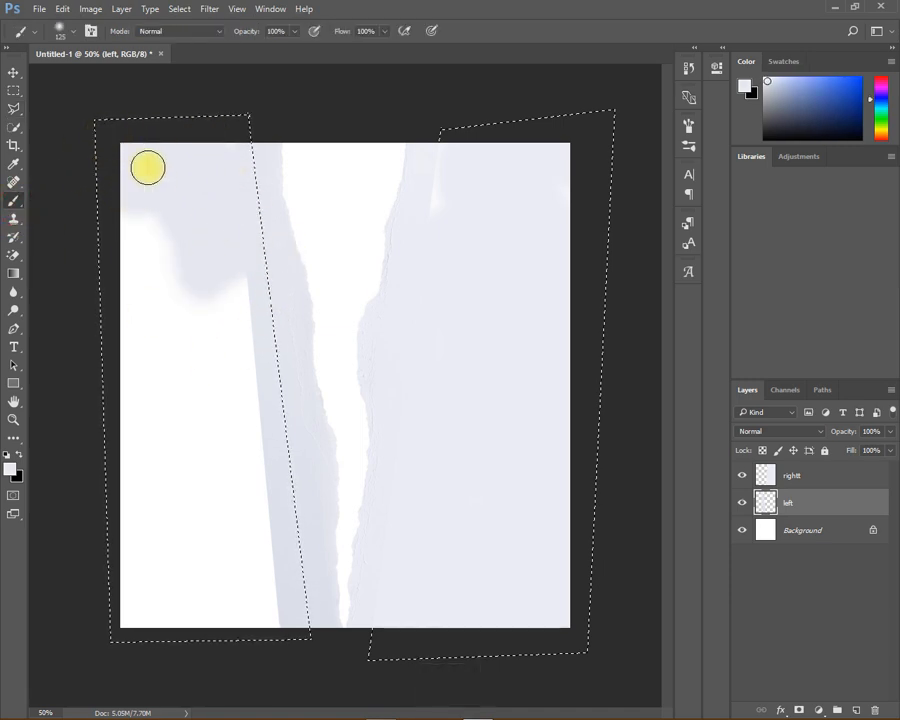
drag(148, 168, 135, 223)
mouse_move(185, 283)
mouse_down()
mouse_move(224, 259)
mouse_move(169, 189)
mouse_move(144, 342)
mouse_move(157, 329)
mouse_move(296, 374)
mouse_move(152, 411)
mouse_up()
Step: Enlarge the Brush to 600 px, resample the paper color, and fill the rest of the left layer's selected area before clearing the selection
key(bracketright)
key(bracketright)
key(bracketright)
key(bracketright)
key(bracketright)
key(bracketright)
key(bracketright)
key(bracketright)
key(bracketright)
key(bracketright)
key(bracketleft)
key(bracketleft)
alt+click(295, 374)
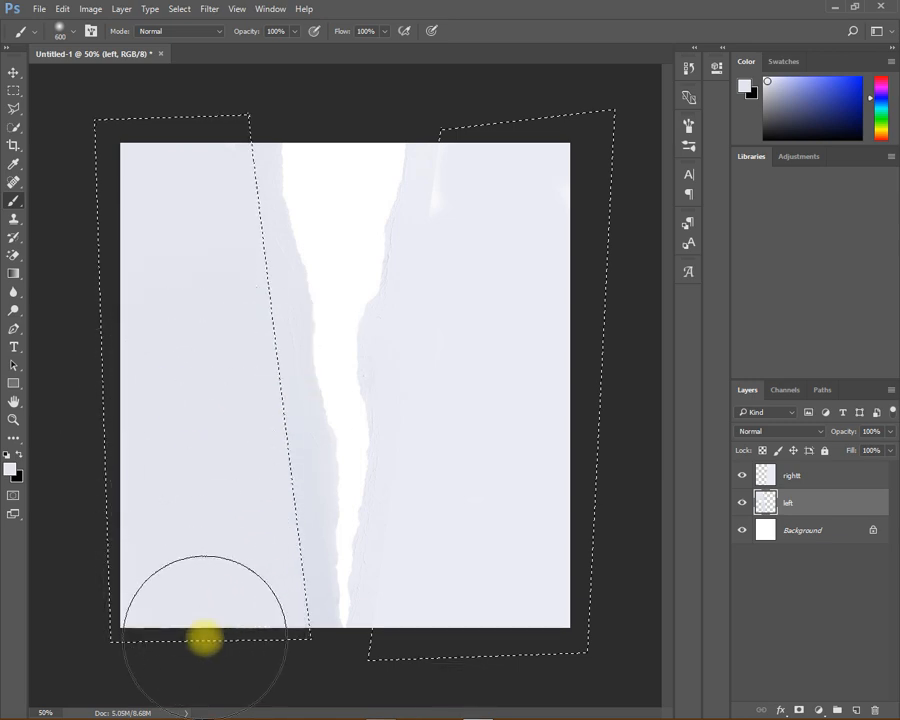
drag(150, 211, 33, 91)
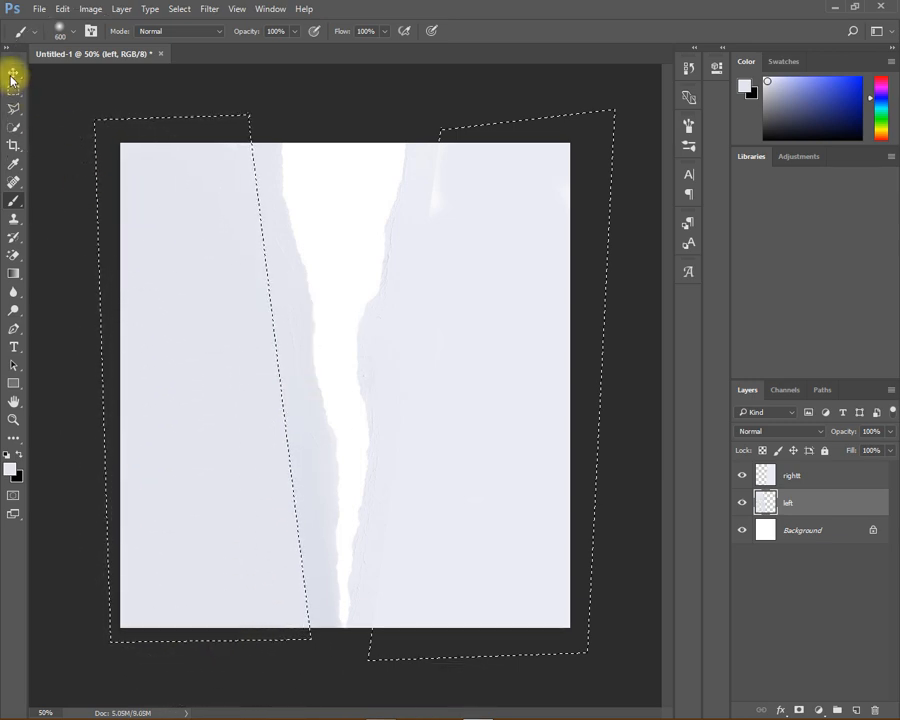
click(13, 74)
key(ctrl+d)
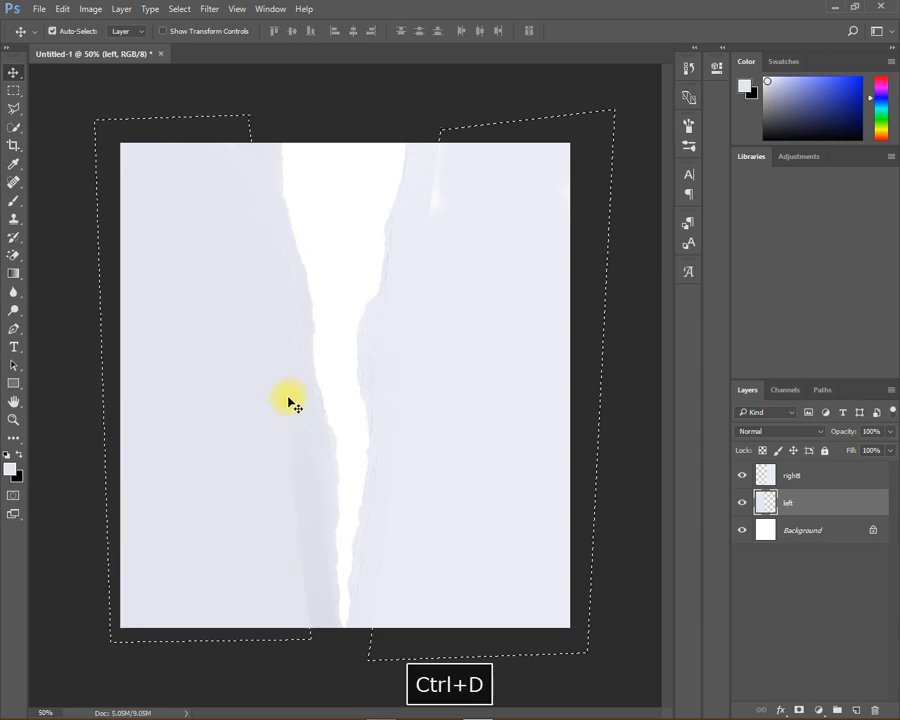
Step: Embed the side-view-portrait-curly-haired-young-man photo above the rightt layer near the canvas center, rotated about -9.4°
click(825, 501)
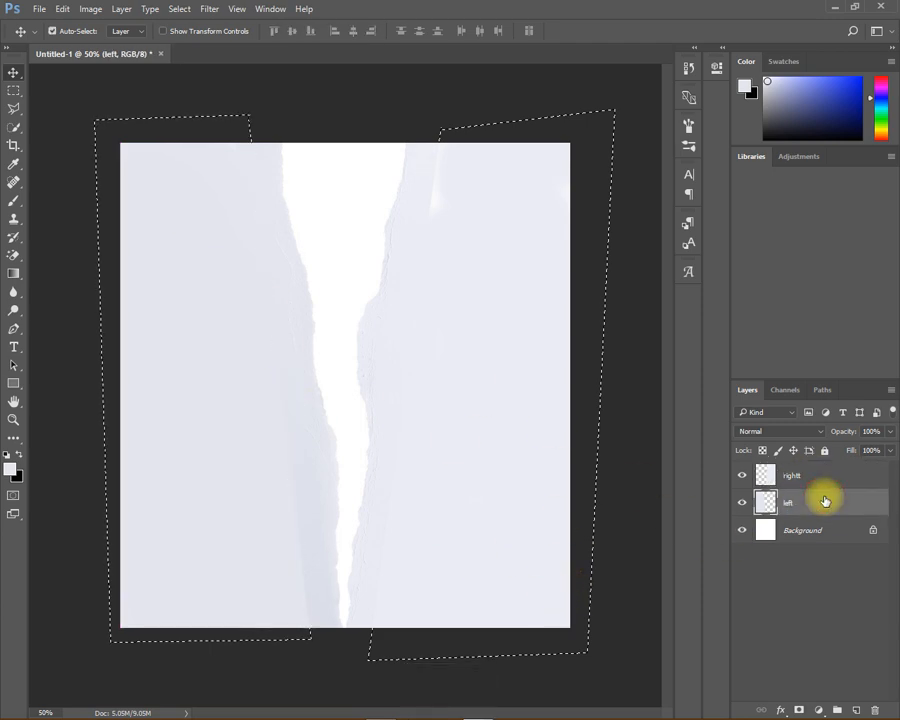
click(840, 477)
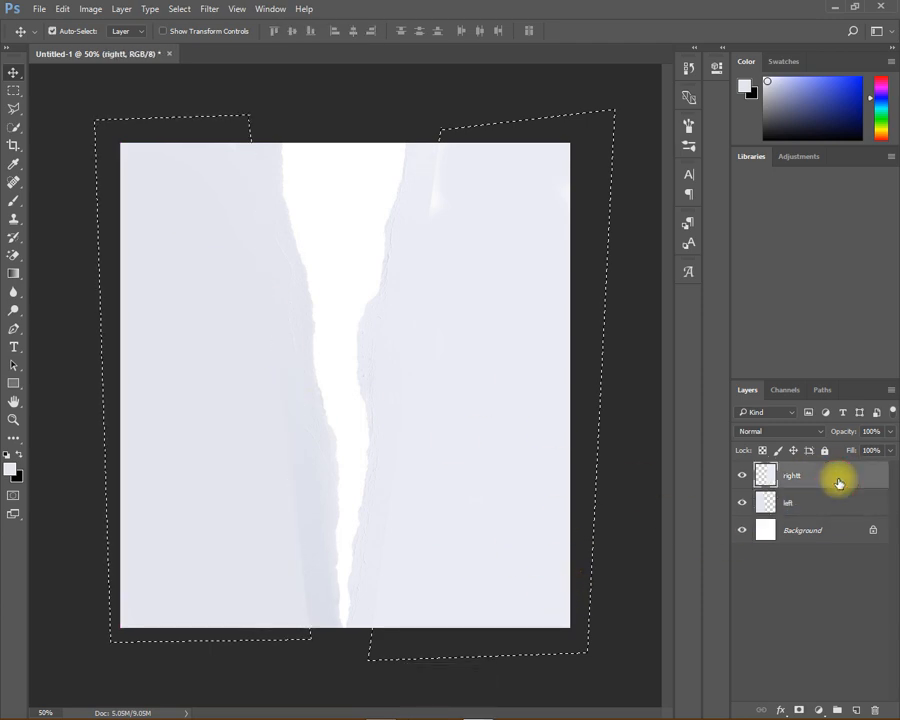
click(843, 507)
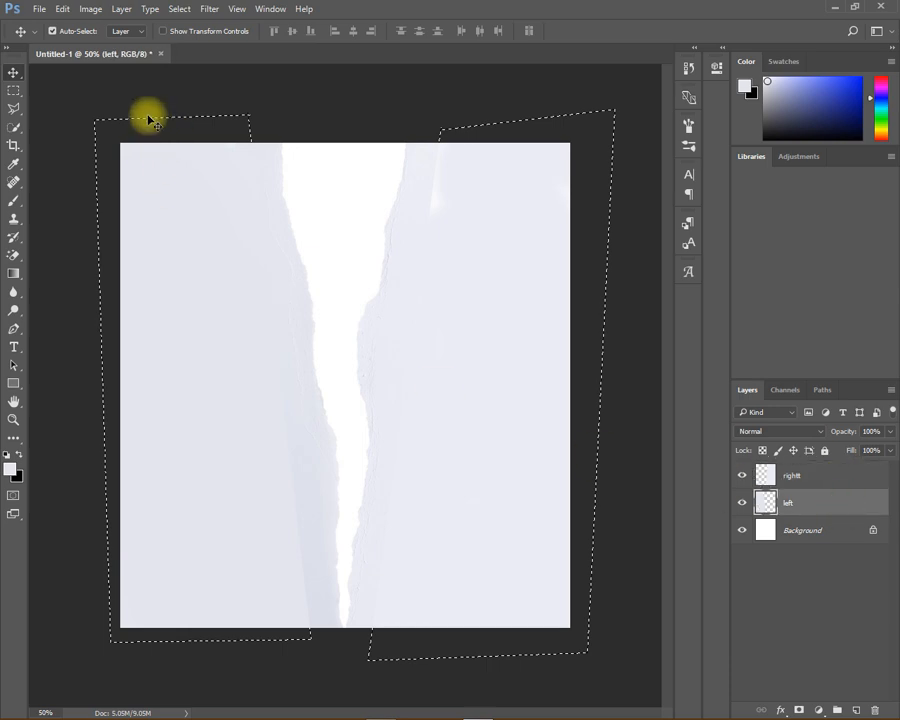
click(39, 9)
click(107, 271)
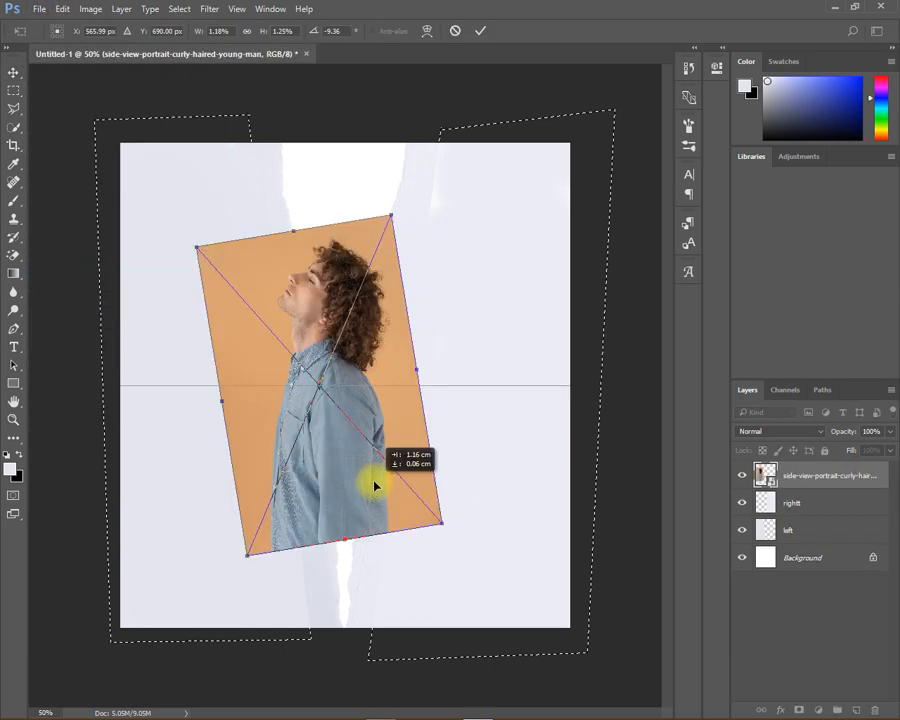
key(Return)
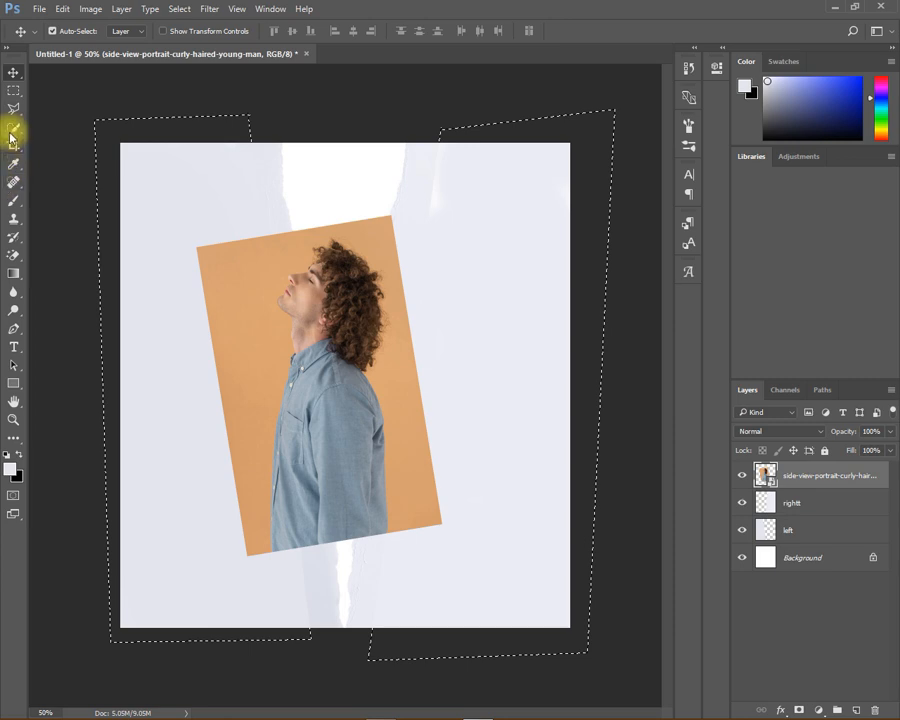
Step: Select the man's head, hair and shirt with Quick Selection and mask out the orange background
click(14, 127)
mouse_move(288, 281)
mouse_down()
mouse_move(334, 263)
mouse_move(331, 287)
mouse_move(304, 301)
mouse_up()
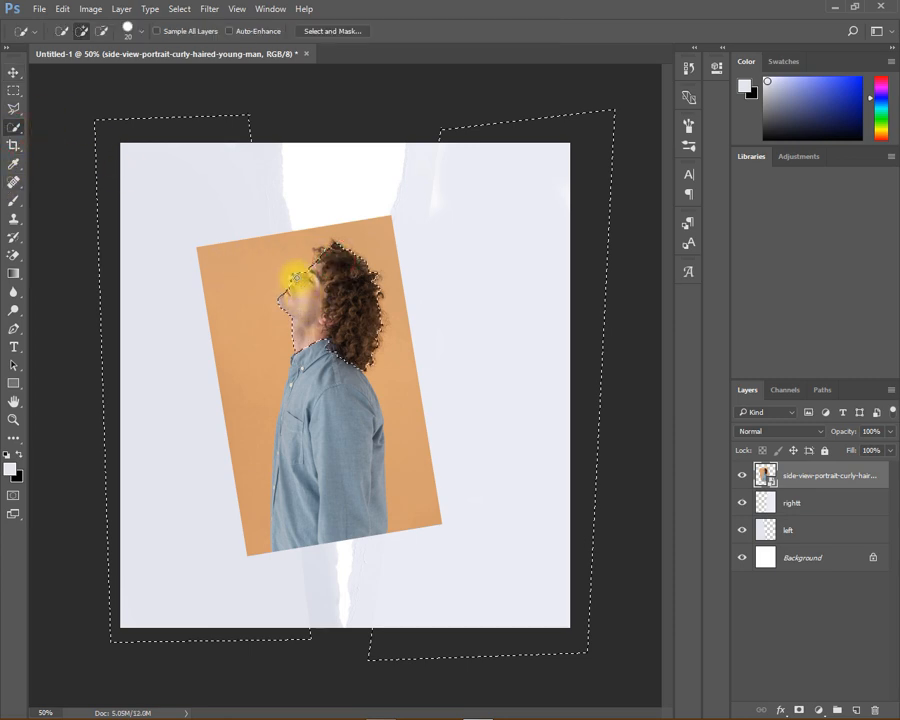
mouse_move(292, 278)
mouse_down()
mouse_move(351, 278)
mouse_move(354, 292)
mouse_move(333, 520)
mouse_move(340, 277)
mouse_up()
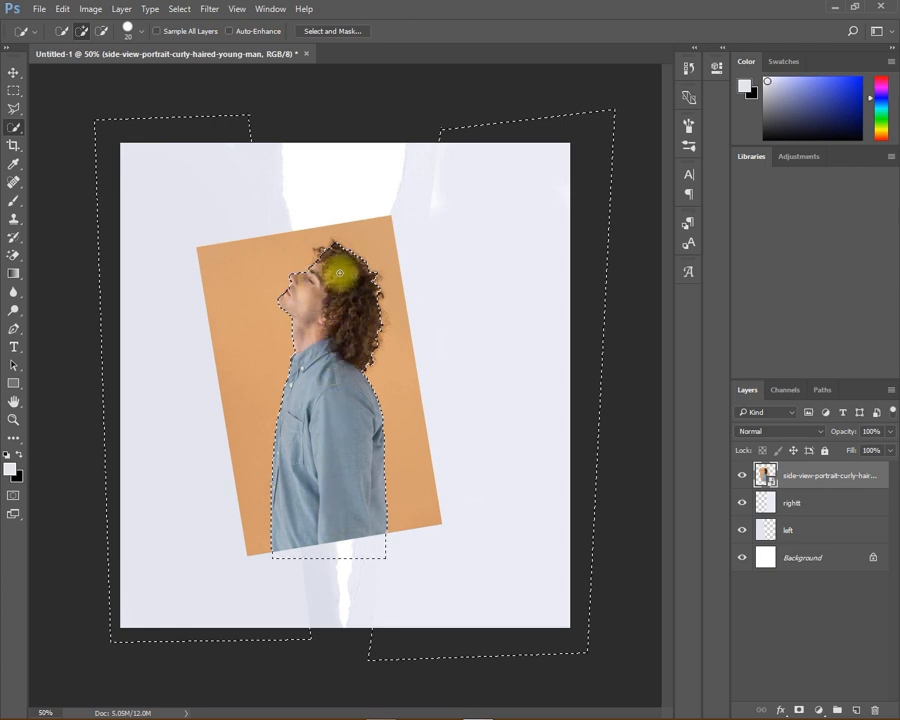
mouse_move(318, 262)
mouse_down()
mouse_move(293, 415)
mouse_move(347, 502)
mouse_up()
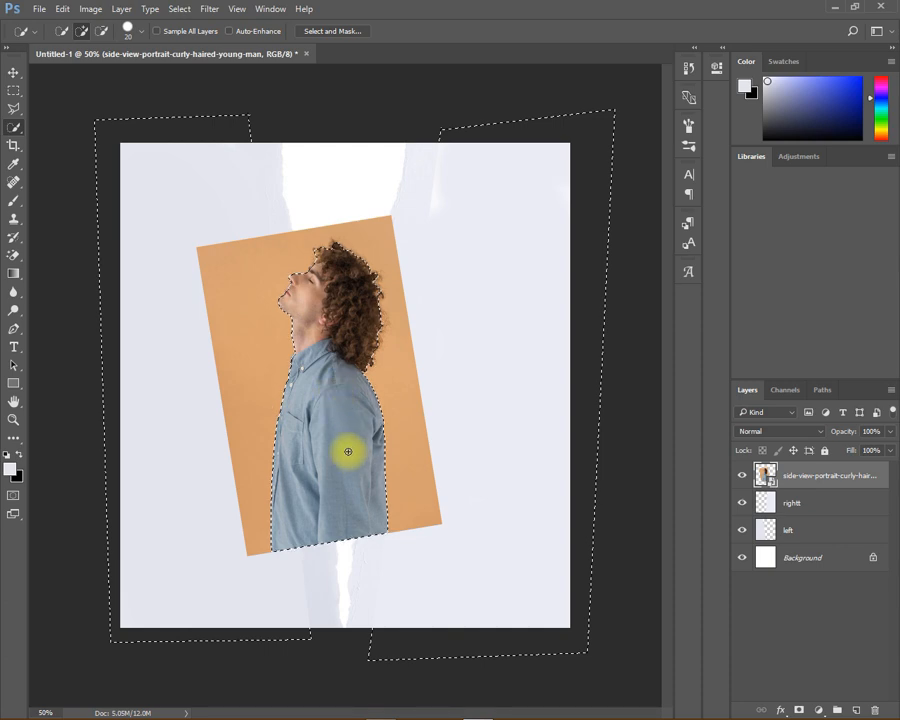
click(798, 710)
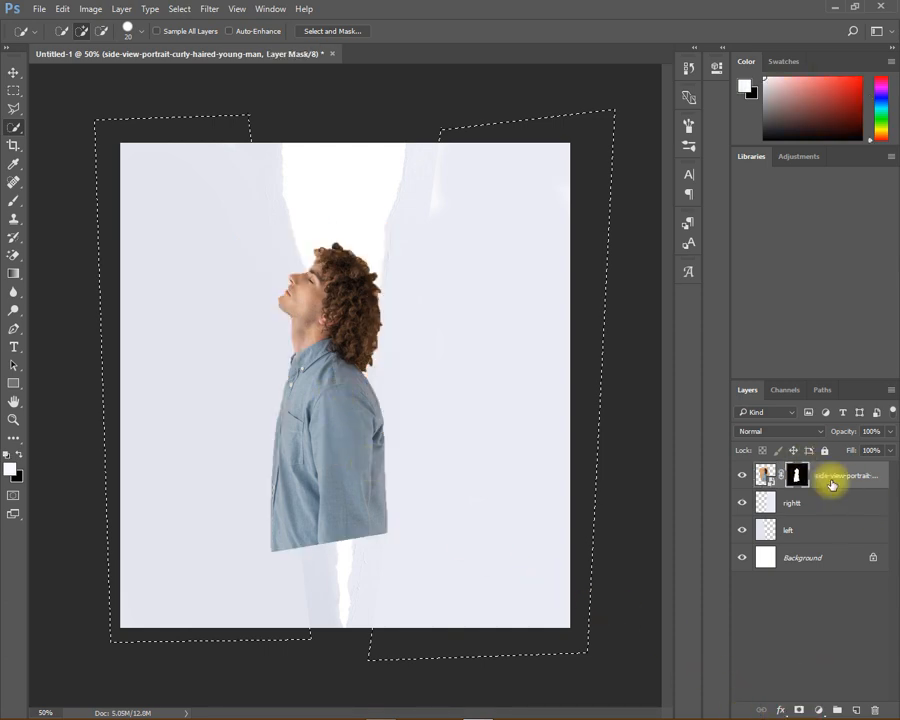
Step: Transform the masked man to about 170% width and 178% height, rotated about -4.5°, covering the left paper down to the canvas's lower edge
key(ctrl+t)
drag(360, 422, 277, 386)
drag(355, 512, 344, 454)
drag(444, 575, 391, 487)
drag(325, 437, 323, 518)
drag(411, 628, 422, 636)
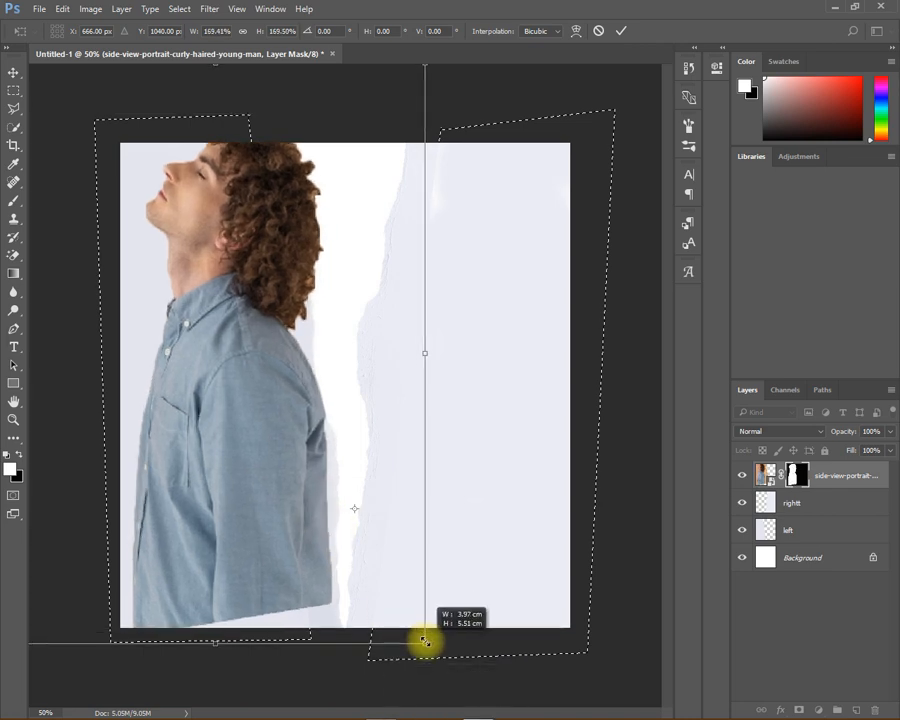
drag(316, 568, 338, 589)
drag(436, 669, 454, 673)
drag(298, 592, 298, 572)
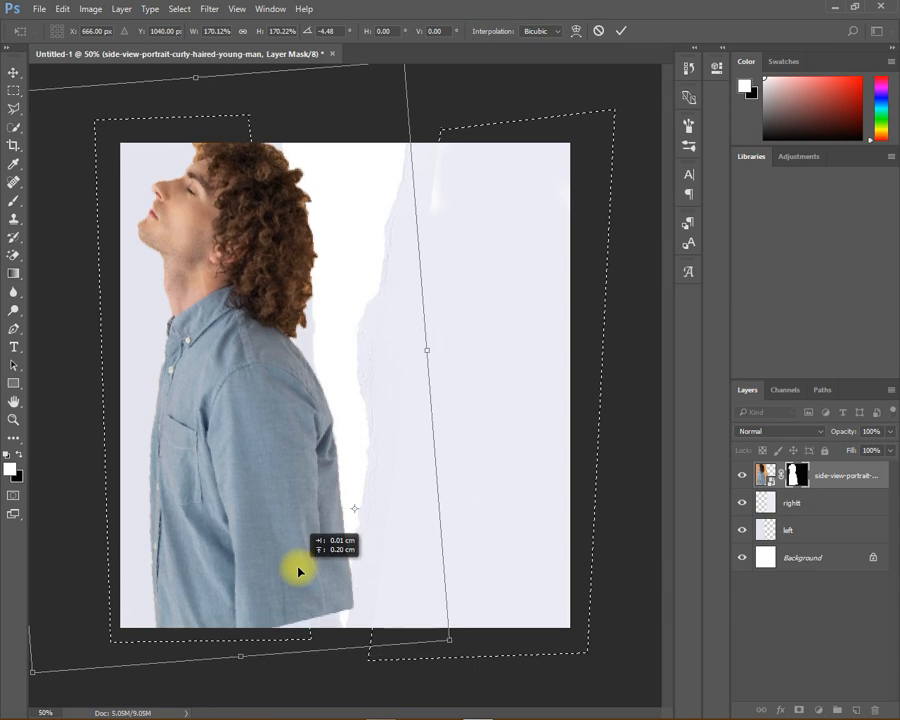
drag(239, 655, 247, 685)
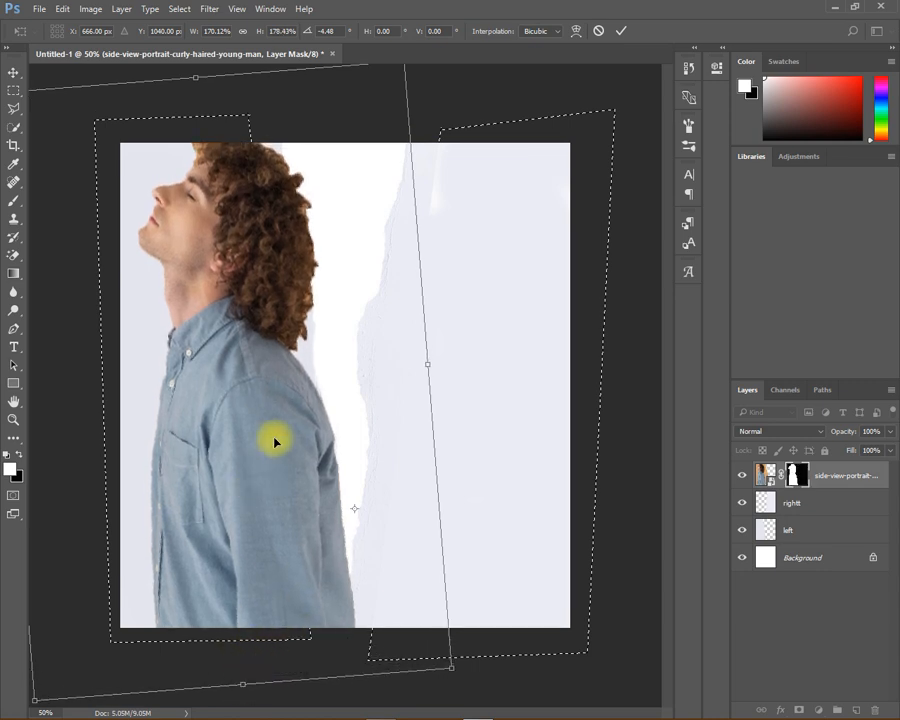
key(Return)
Step: Move the man's portrait layer below rightt and clip it to the left paper layer
drag(838, 477, 840, 516)
right_click(840, 502)
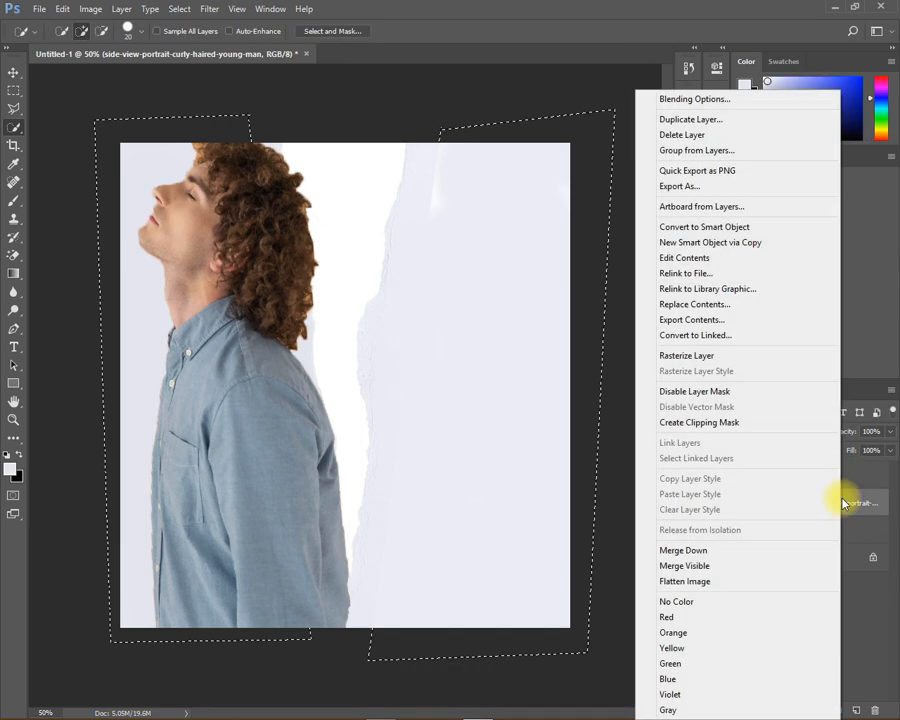
click(696, 422)
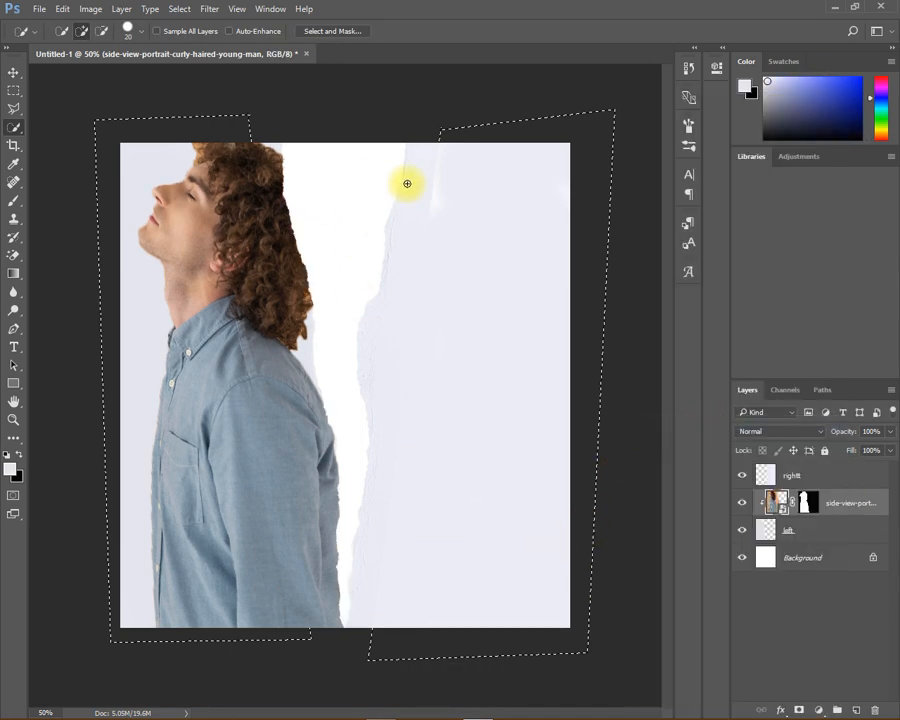
Step: With the Lasso, outline a full-height strip of the tear gap, tracing just inside the left paper's ripped edge
click(848, 479)
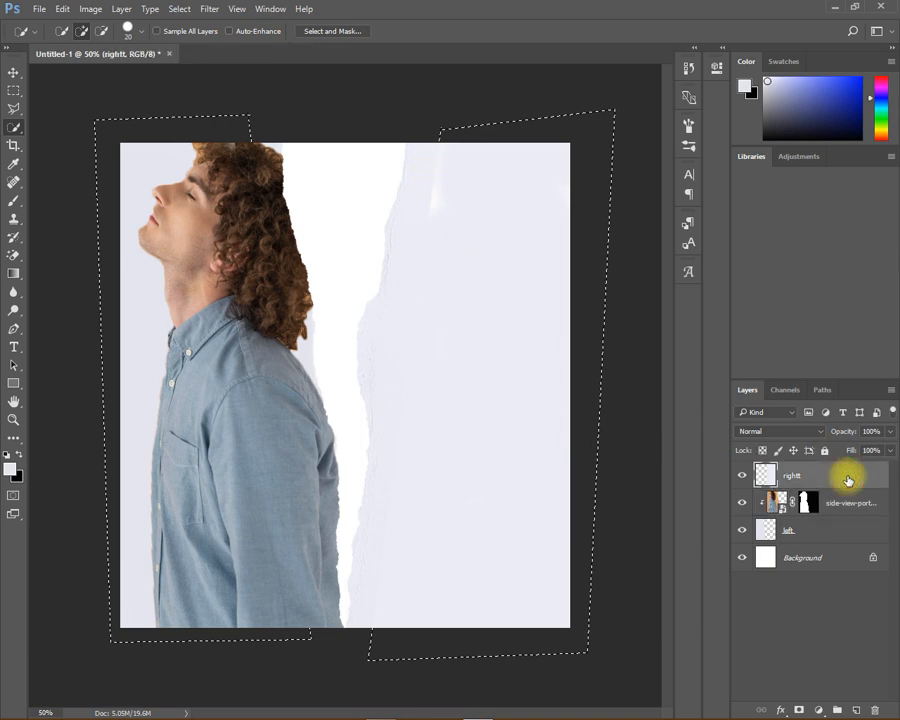
click(846, 502)
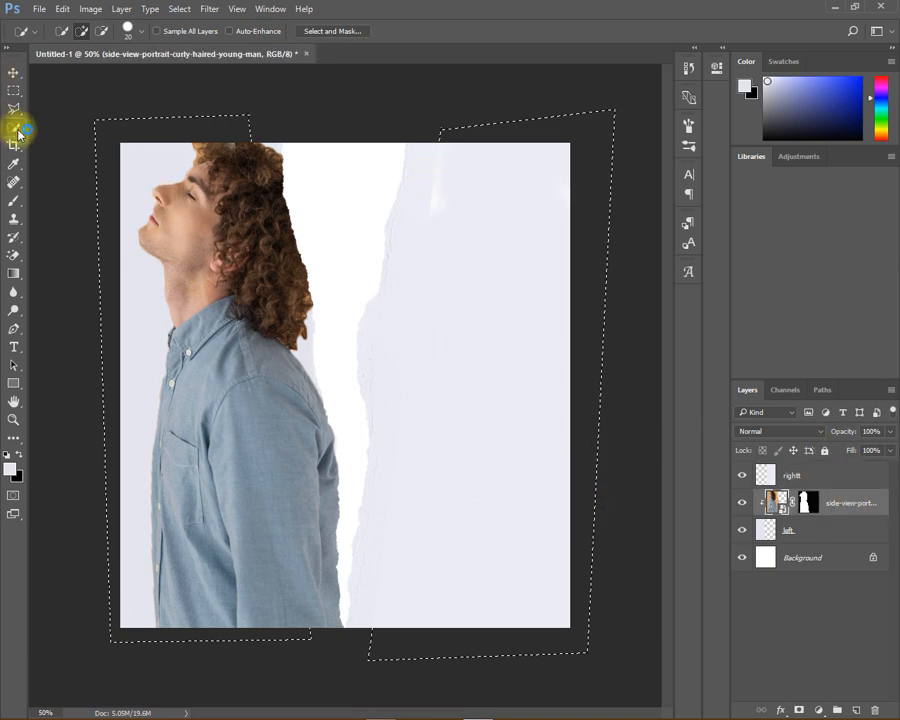
mouse_move(16, 133)
mouse_down()
mouse_move(12, 112)
mouse_move(75, 115)
mouse_up()
click(75, 113)
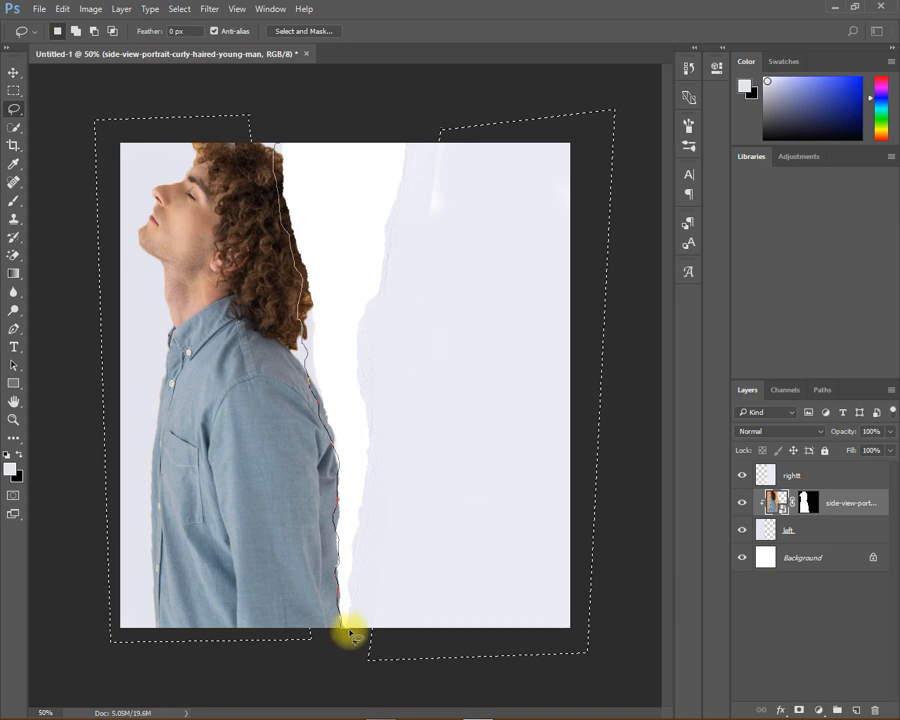
mouse_move(357, 549)
mouse_down()
mouse_move(355, 183)
mouse_move(333, 145)
mouse_move(295, 128)
mouse_move(268, 143)
mouse_up()
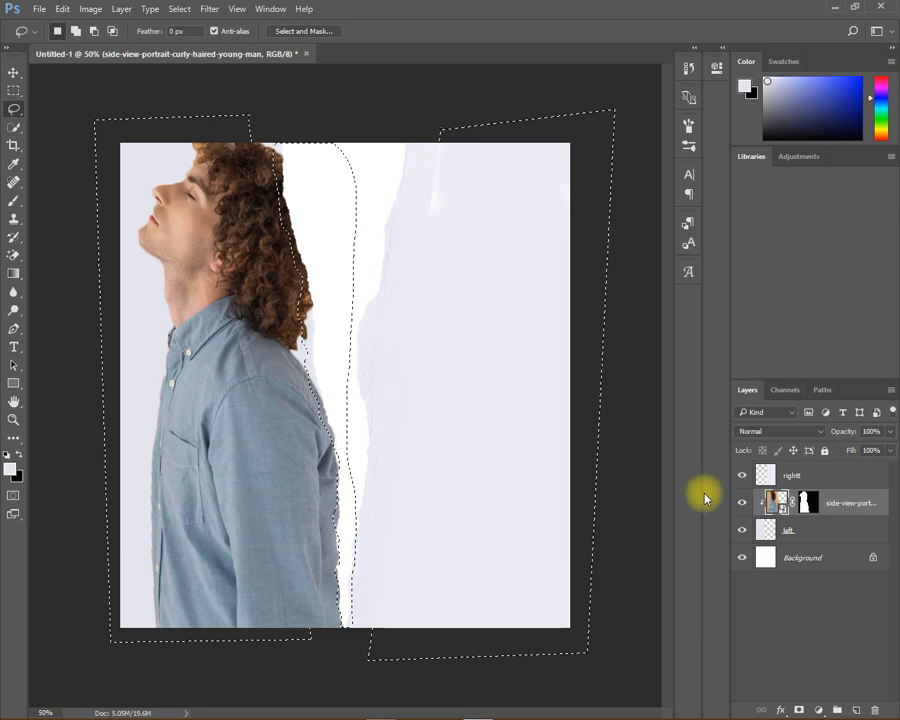
Step: Hide the outlined strip on the left layer with an inverted layer mask
mouse_move(895, 700)
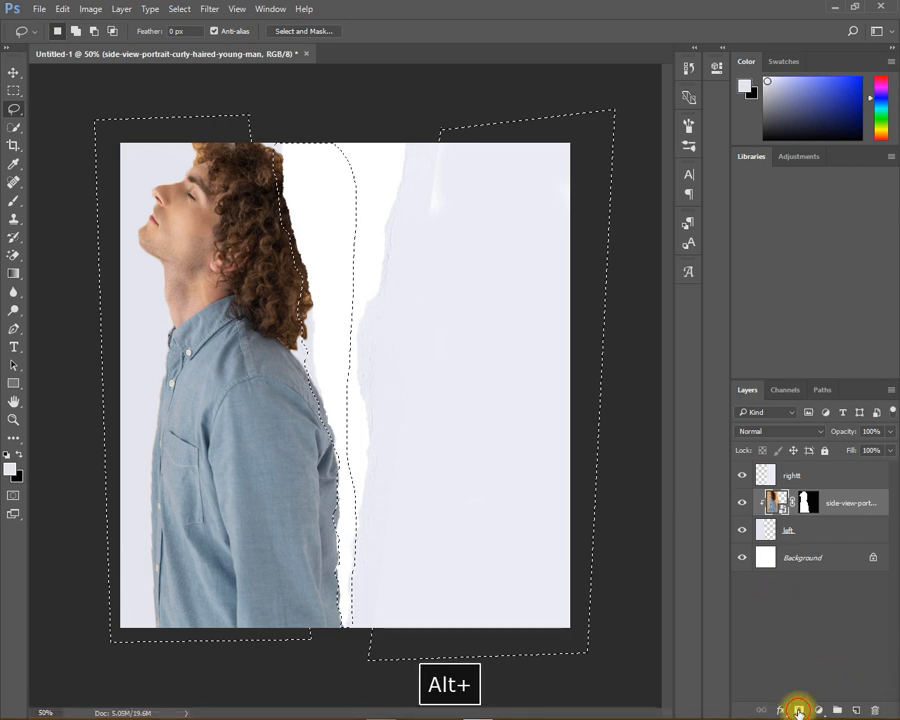
alt+click(799, 709)
key(ctrl+z)
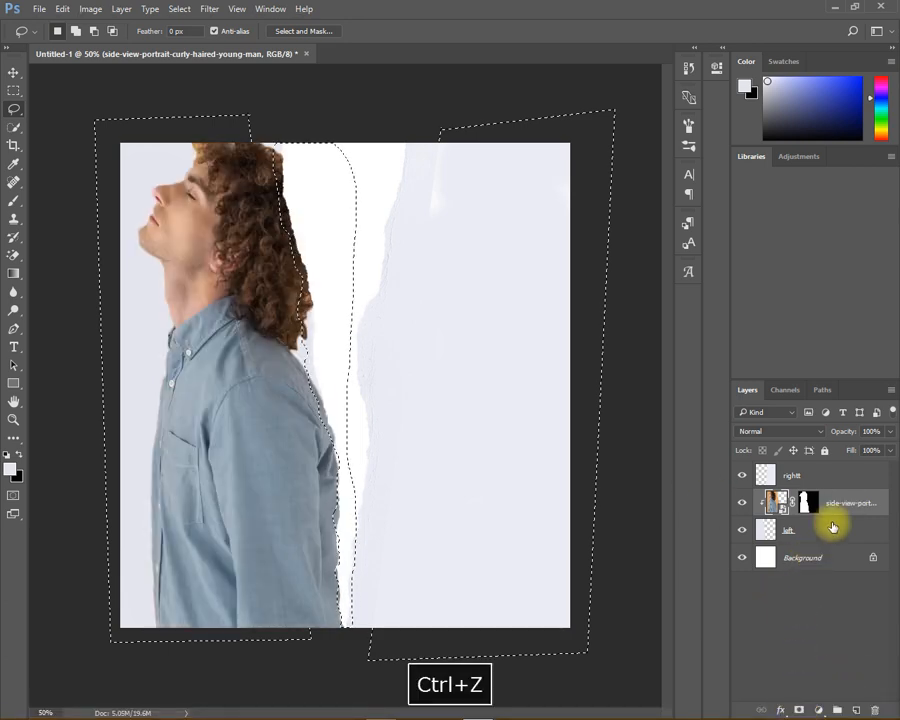
click(832, 527)
alt+click(799, 709)
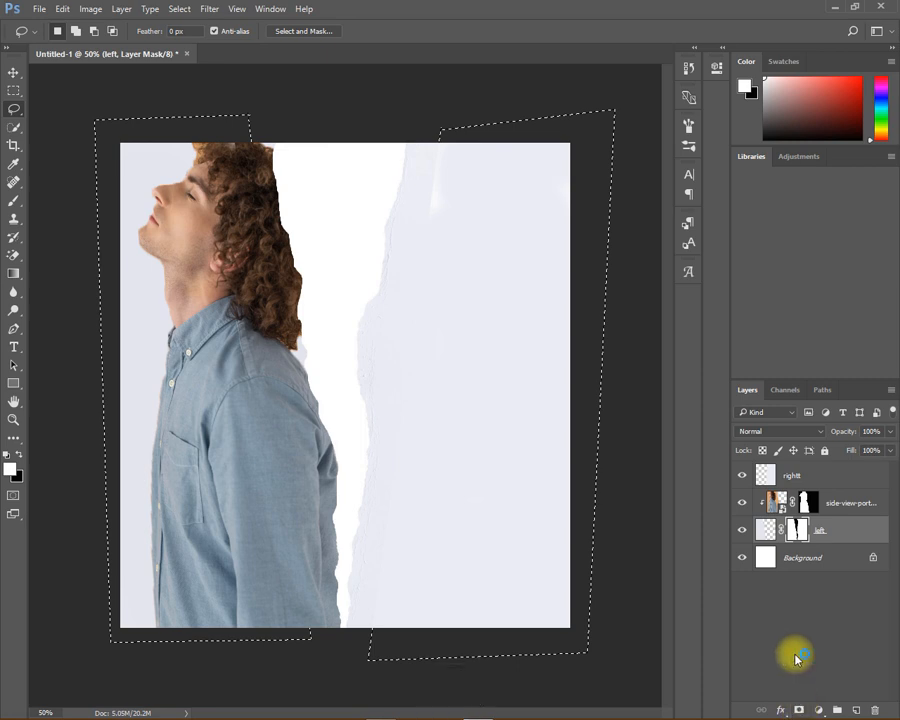
Step: Nudge the left layer and its mask slightly to the left with Free Transform
key(ctrl+t)
key(Left)
key(Left)
key(Left)
key(Left)
key(Left)
key(Left)
key(Left)
key(Left)
key(Left)
key(Left)
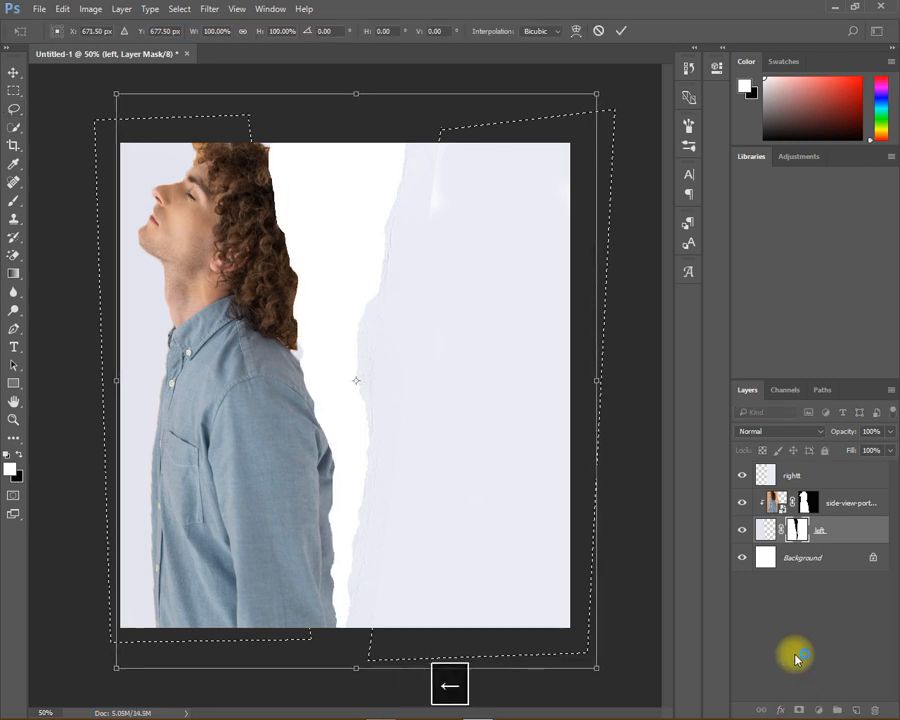
key(Right)
key(Right)
key(Right)
key(Right)
key(Right)
key(Right)
key(Right)
key(Right)
key(Right)
key(Right)
key(Left)
key(Left)
key(Return)
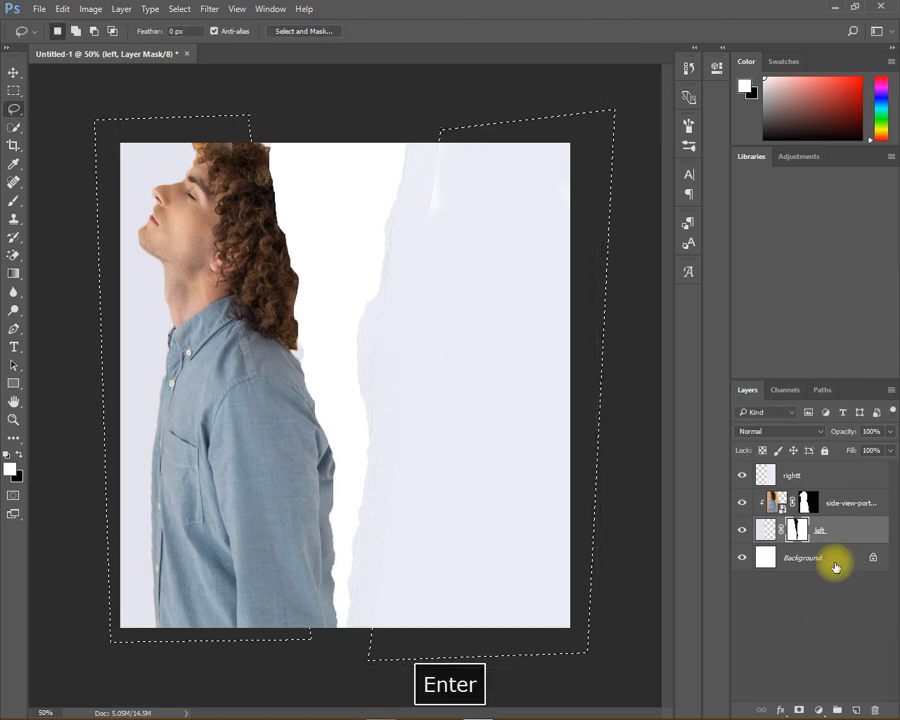
Step: Embed the sensual-tender-redhead-girl-looking-coquettish-smiling photo above the rightt layer
click(834, 484)
click(38, 9)
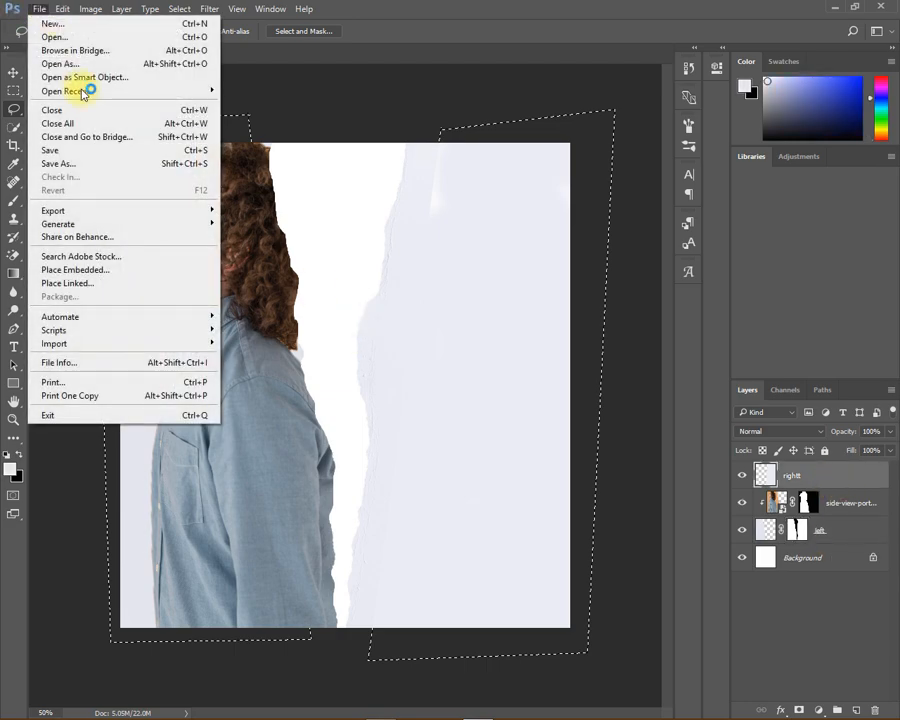
click(133, 260)
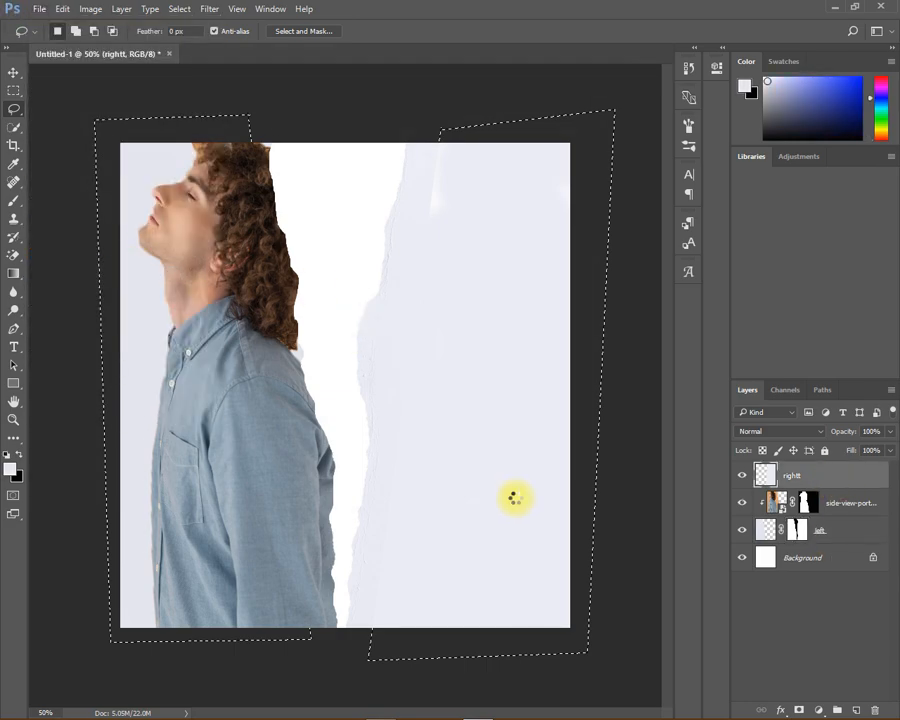
key(Return)
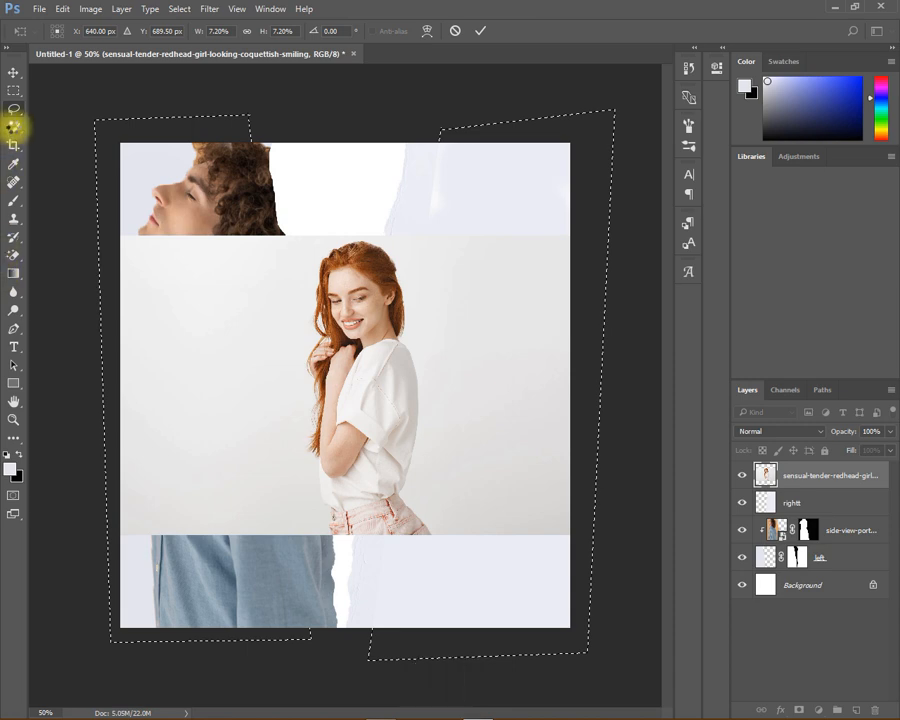
Step: Select the redhead woman with additive Quick Selection and mask out the photo's pale background
click(13, 127)
click(82, 31)
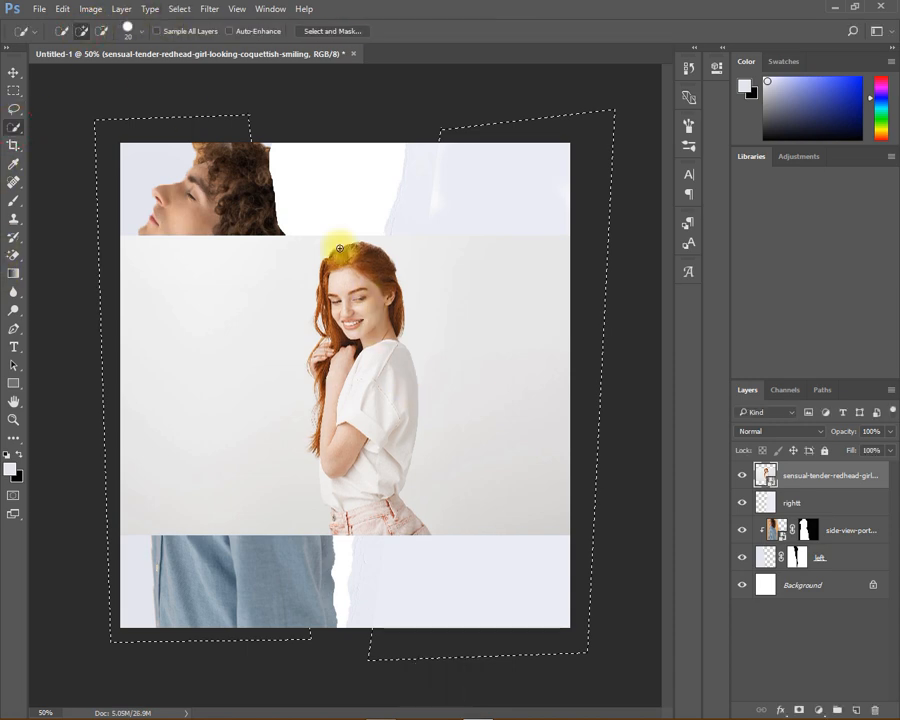
mouse_move(343, 261)
mouse_down()
mouse_move(364, 294)
mouse_move(358, 385)
mouse_up()
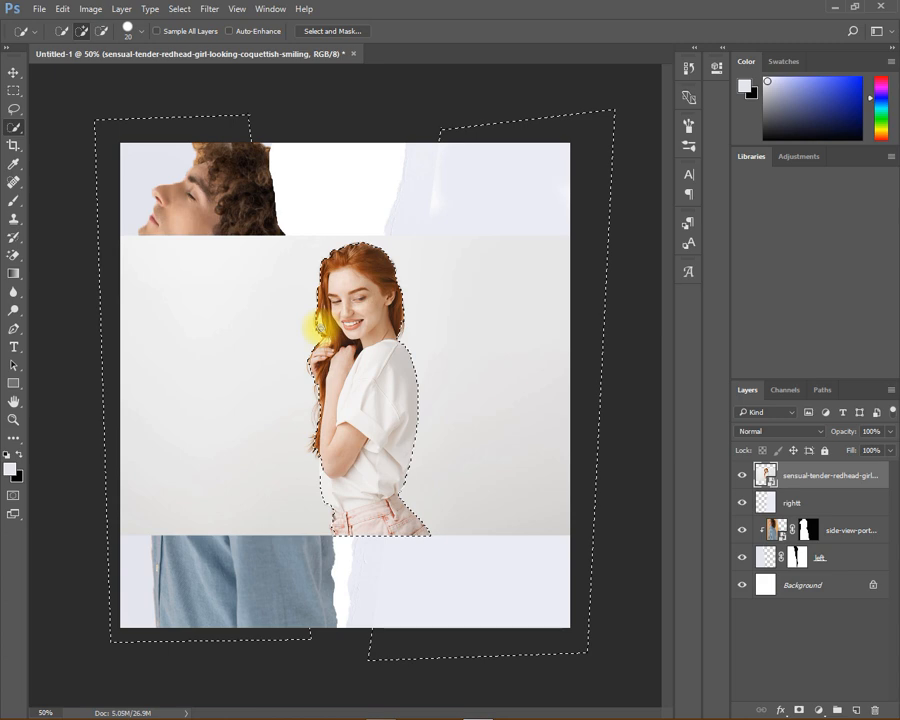
click(799, 709)
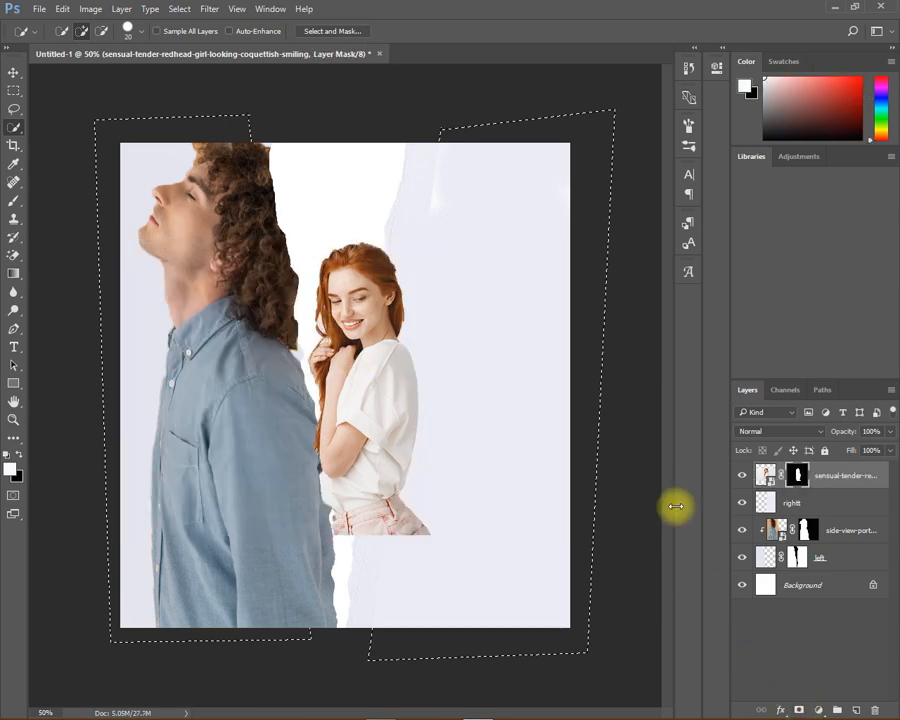
right_click(390, 412)
click(14, 50)
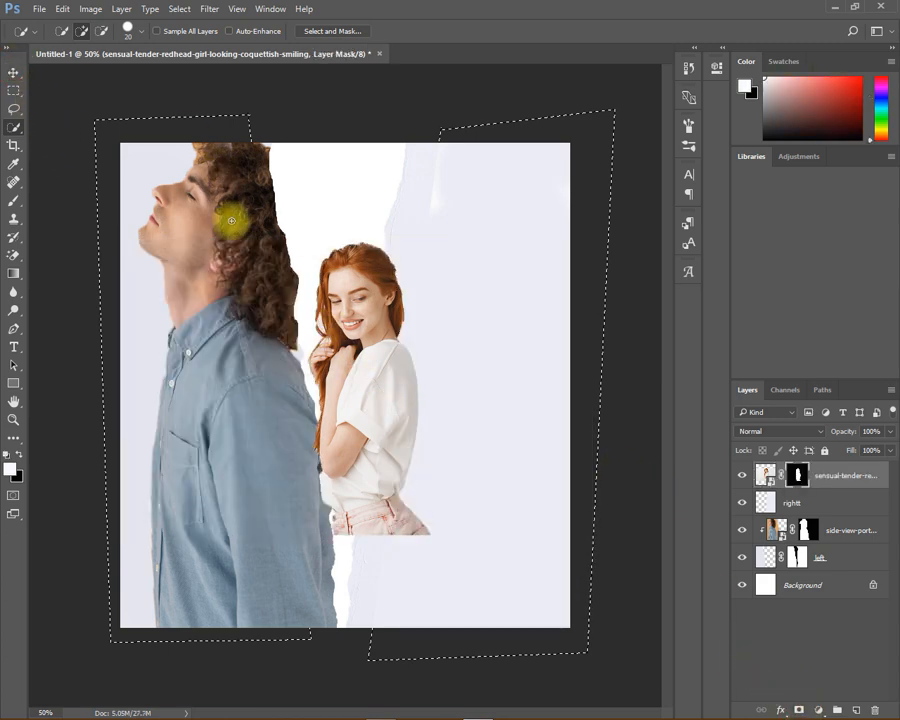
Step: Flip the redhead woman horizontally, enlarge her to about 176% over the right paper, and clip her photo to the rightt layer
key(ctrl+t)
right_click(378, 370)
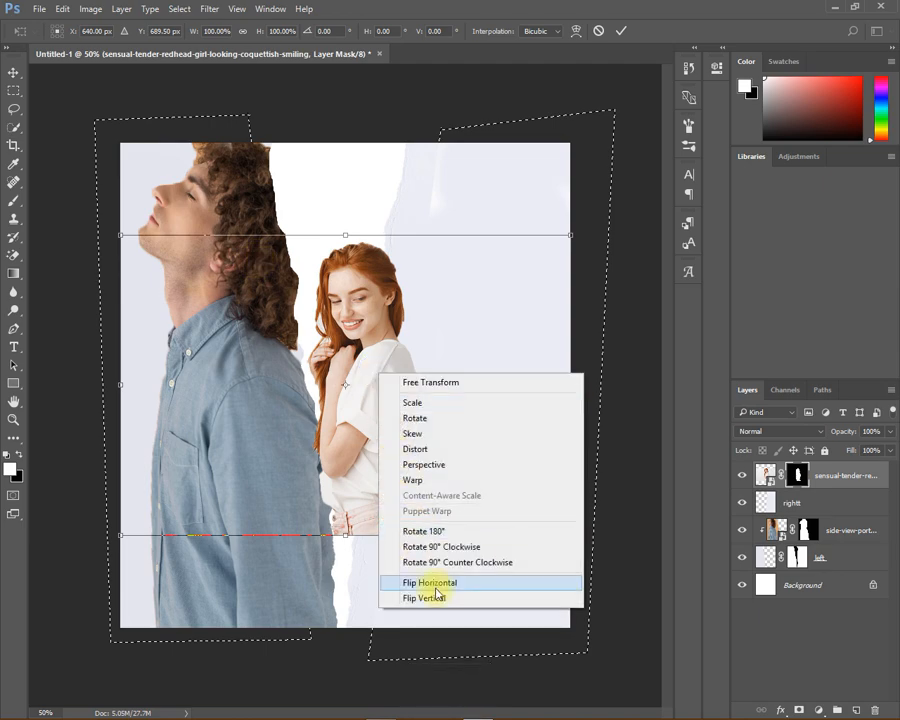
click(436, 584)
drag(301, 453, 417, 338)
drag(226, 436, 104, 590)
drag(396, 406, 398, 434)
drag(81, 607, 70, 627)
drag(346, 488, 376, 514)
drag(110, 635, 88, 648)
drag(309, 551, 361, 514)
key(Return)
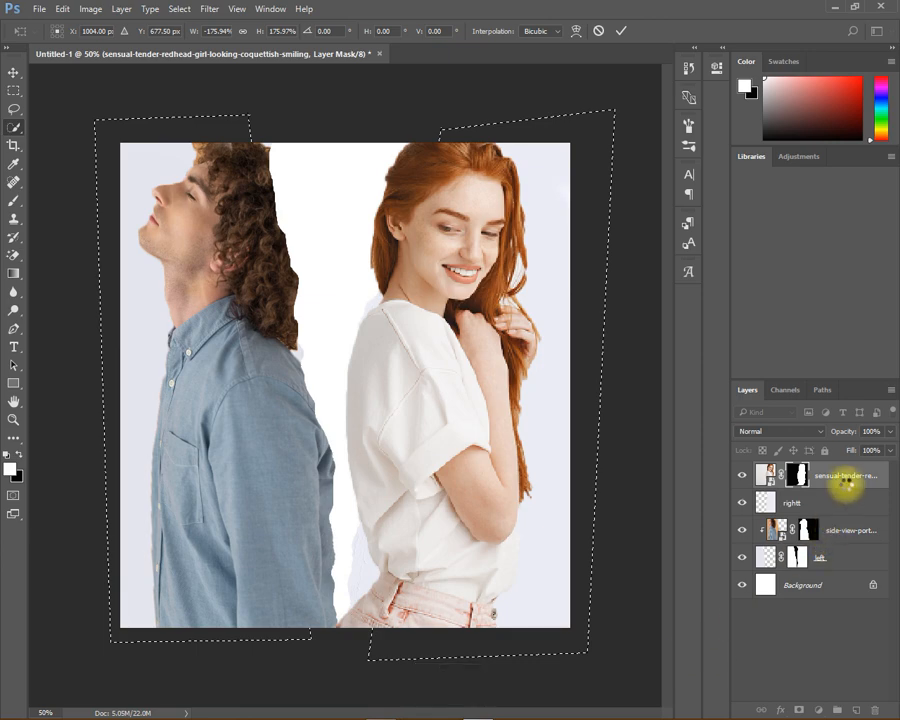
right_click(844, 477)
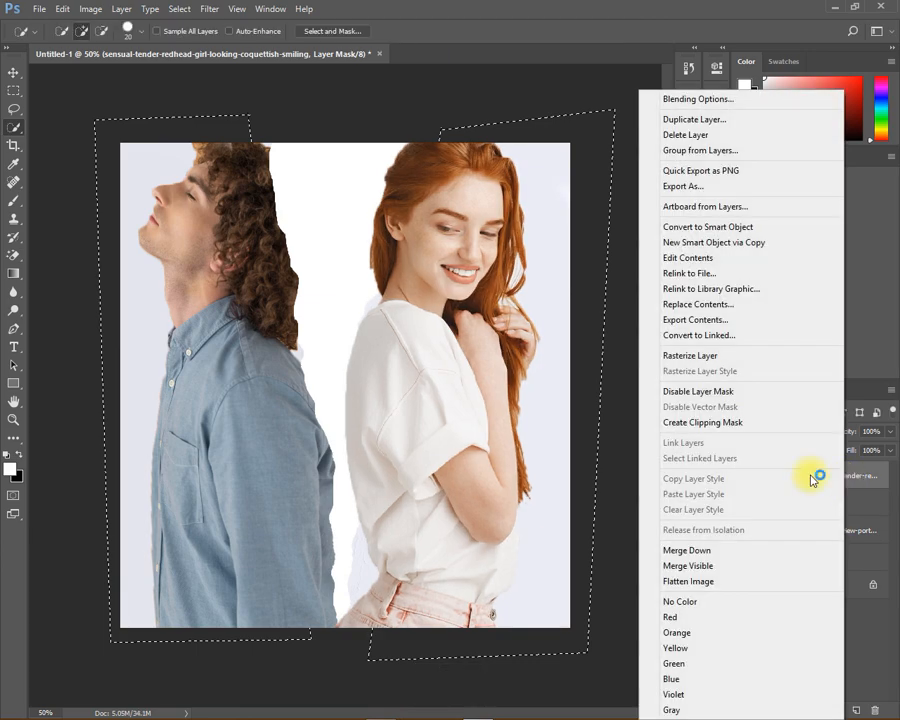
click(742, 424)
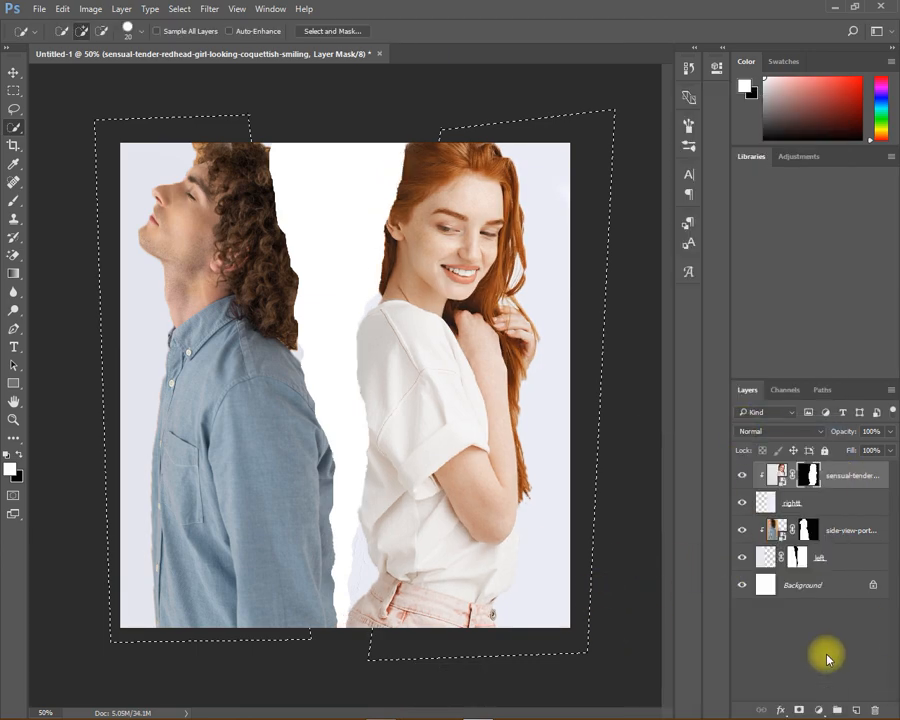
Step: Add a red Solid Color fill layer (#a80010) directly above the Background layer
click(820, 590)
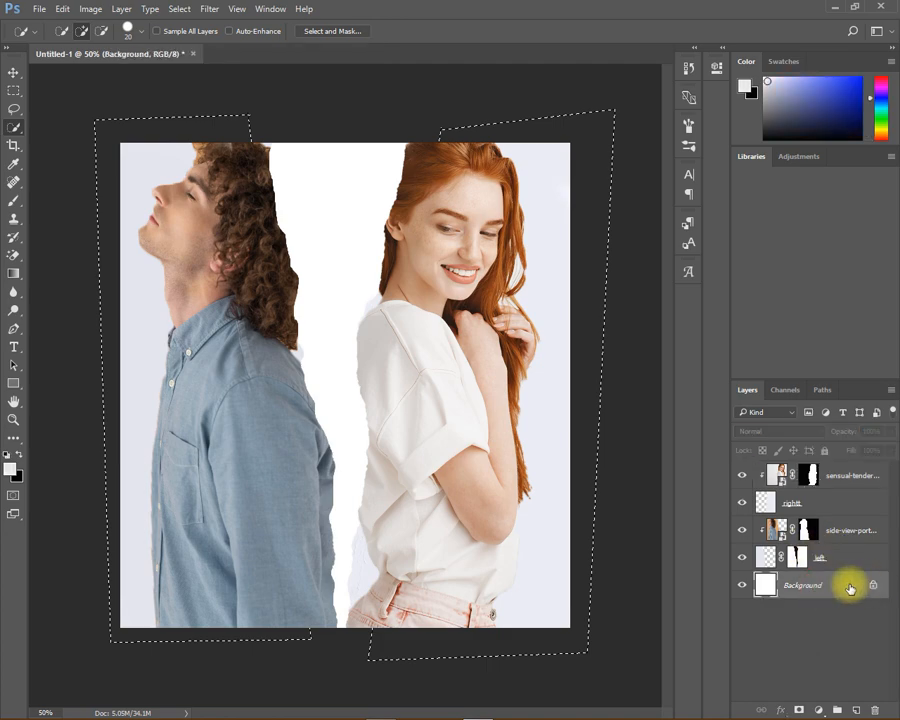
click(822, 711)
click(800, 404)
mouse_move(463, 226)
mouse_down()
mouse_move(465, 195)
mouse_move(446, 237)
mouse_up()
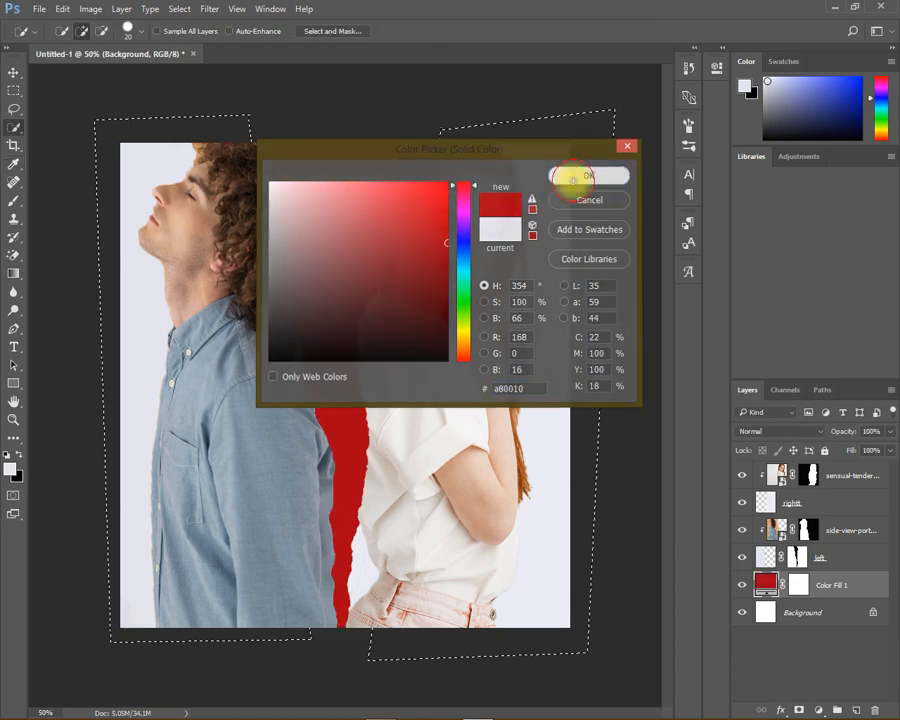
click(572, 176)
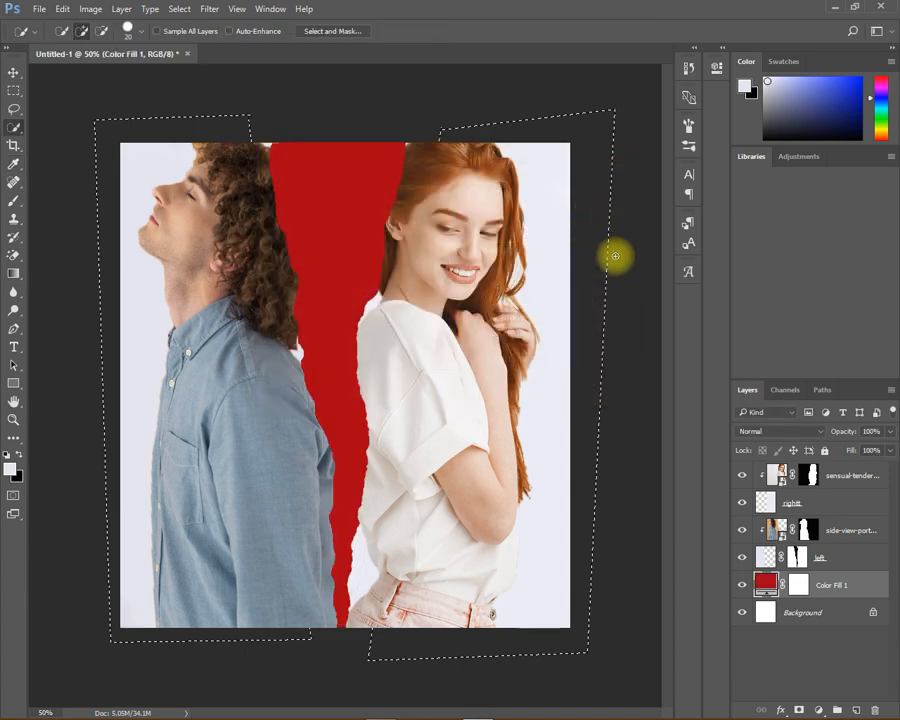
Step: Duplicate the left layer with its mask and place the copy directly beneath the original
click(840, 558)
click(797, 557)
click(833, 556)
key(ctrl+j)
drag(833, 561, 864, 593)
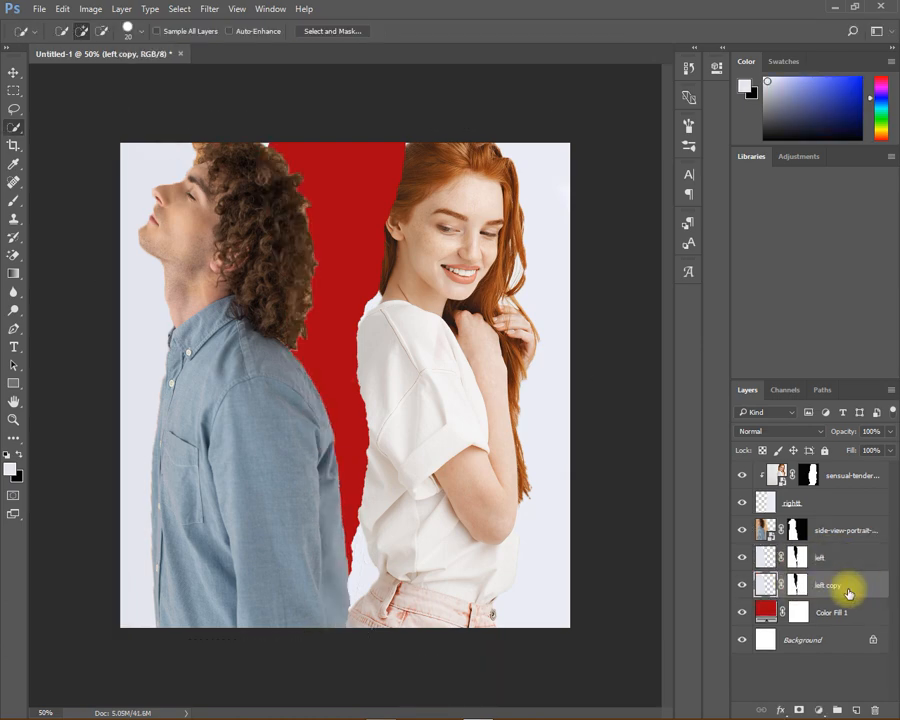
Step: Clip the curly-haired man's photo to the left layer again with a clipping mask
click(866, 529)
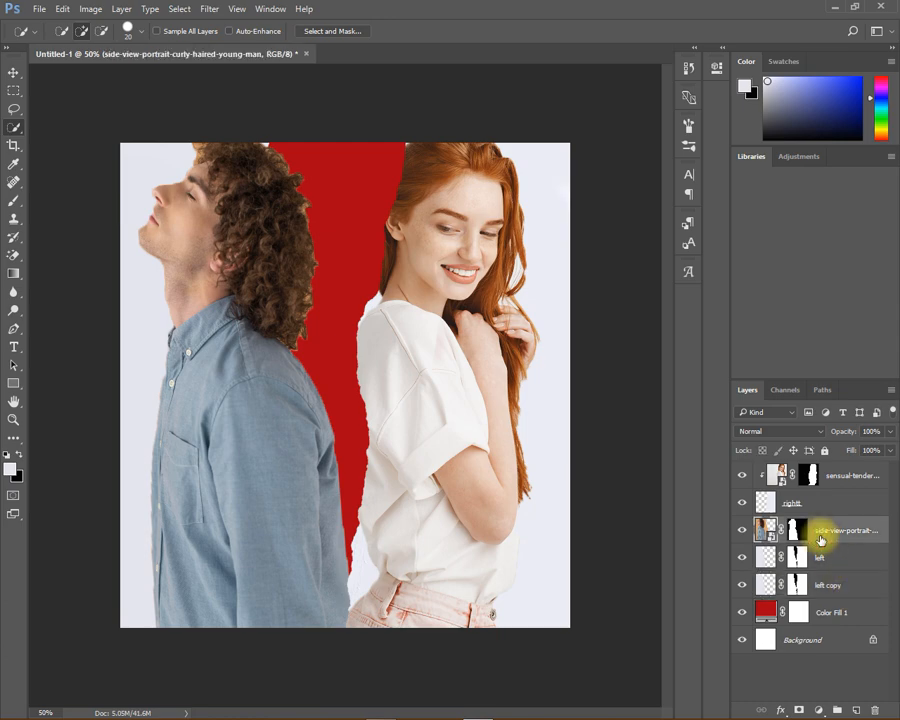
right_click(868, 528)
click(689, 423)
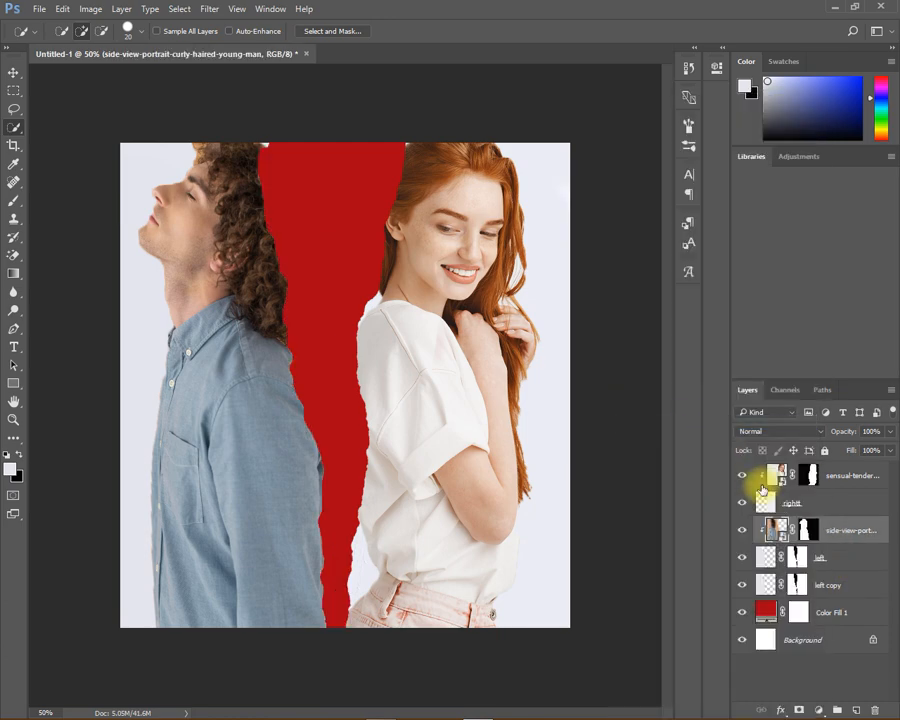
Step: Shift the left copy layer 16 px to the right and rotate it about 1.4° clockwise to expose a torn paper rim
click(857, 590)
key(ctrl+t)
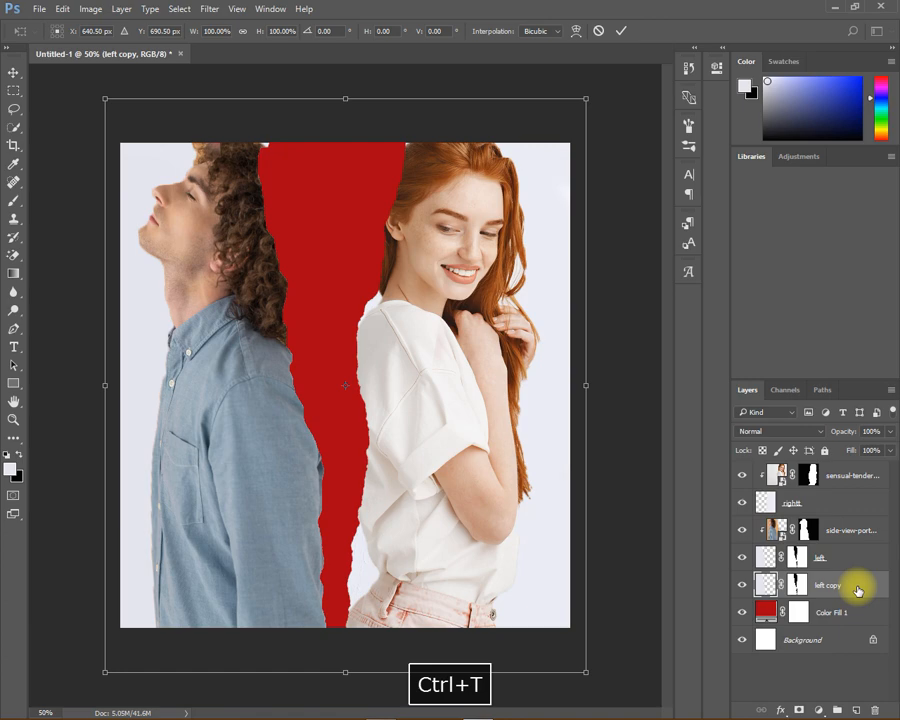
key(Right)
key(Right)
key(Right)
key(Right)
key(Right)
key(Right)
key(Right)
key(Right)
key(Right)
key(Right)
key(Right)
key(Right)
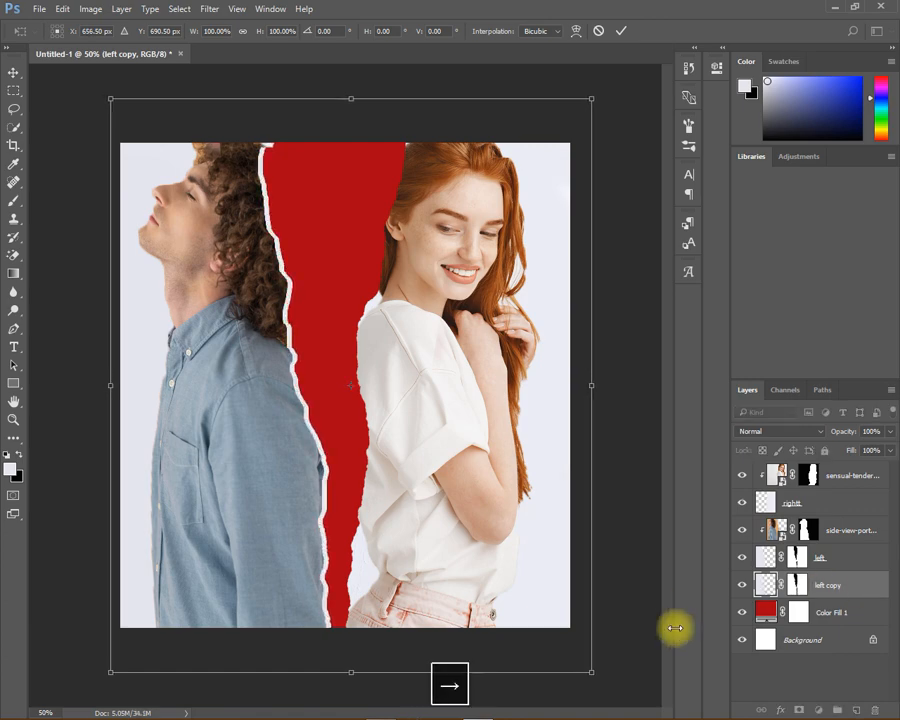
mouse_move(606, 670)
mouse_down()
mouse_move(617, 679)
mouse_move(598, 686)
mouse_up()
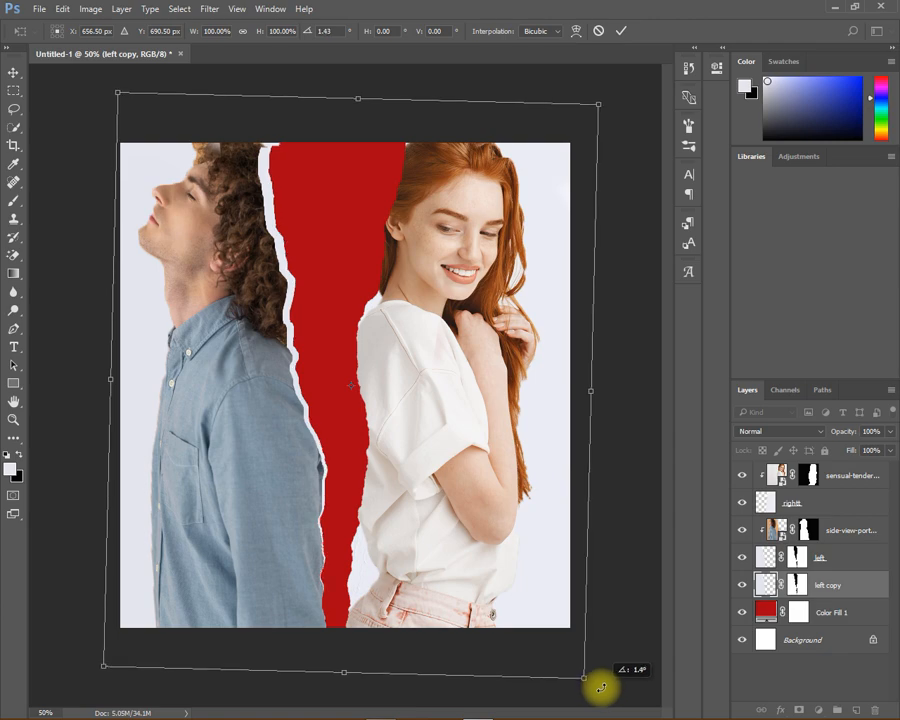
key(Return)
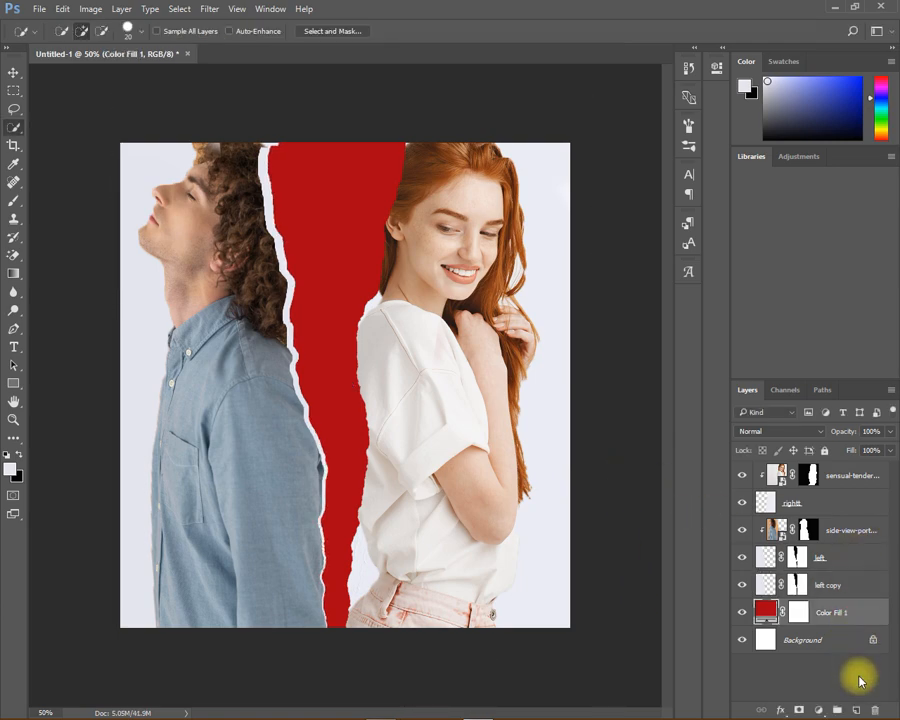
Step: Add a new layer above Color Fill 1 and paint soft black shadows beside both torn edges with a 600 px brush
ctrl+click(856, 710)
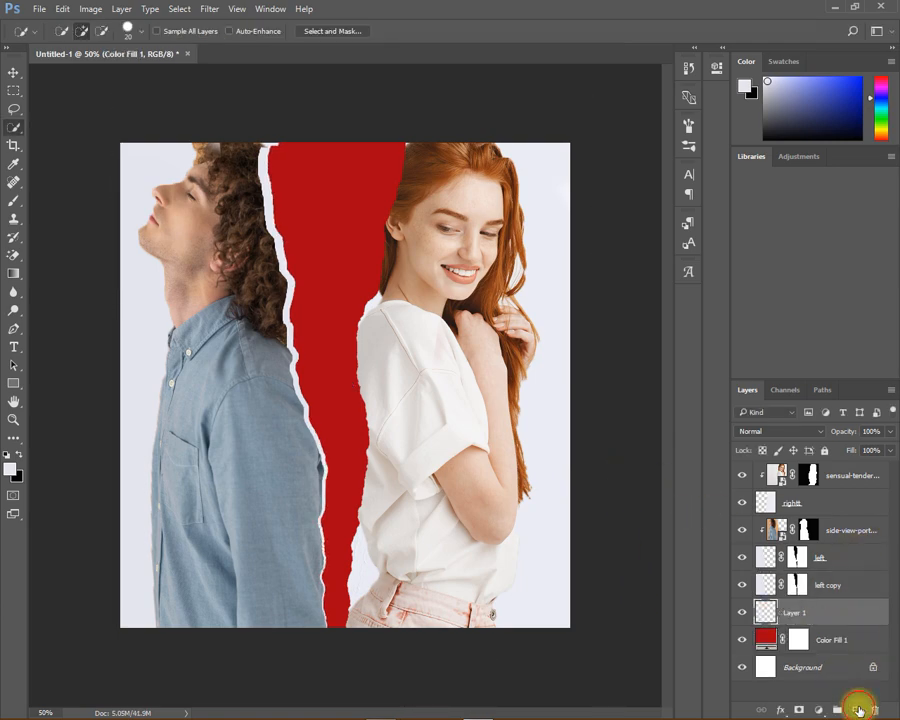
click(16, 203)
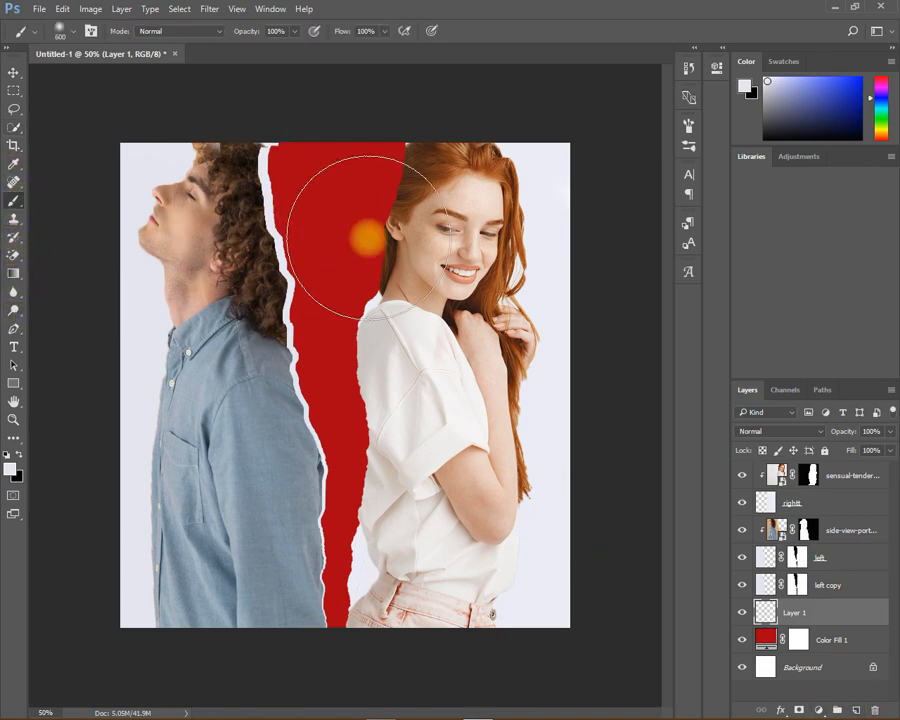
click(20, 458)
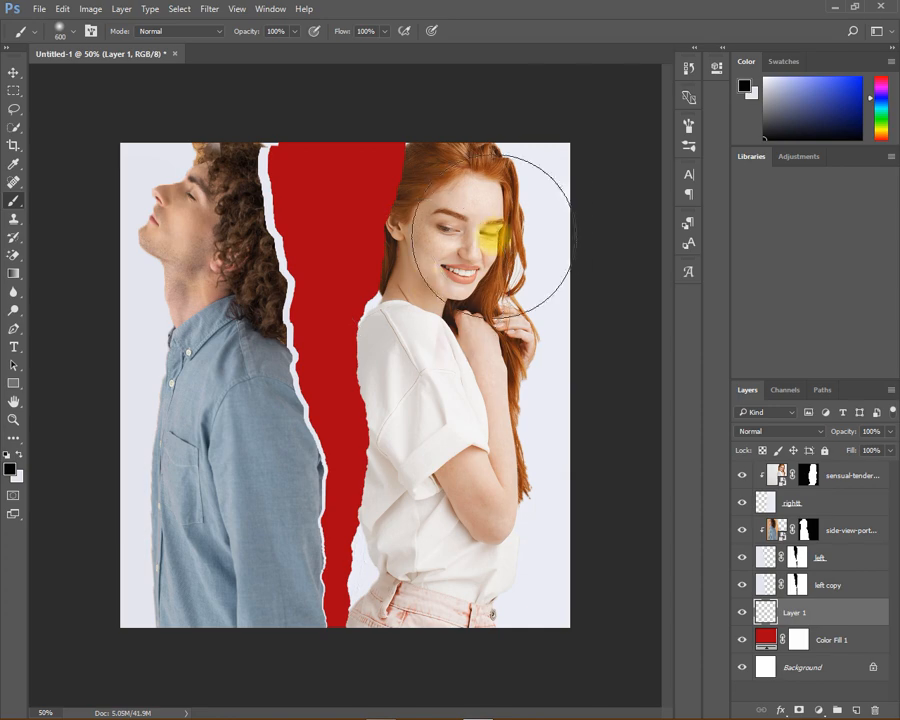
mouse_move(453, 285)
mouse_down()
mouse_move(430, 346)
mouse_move(430, 522)
mouse_move(411, 597)
mouse_up()
mouse_move(203, 160)
mouse_down()
mouse_move(223, 404)
mouse_move(254, 411)
mouse_move(245, 538)
mouse_up()
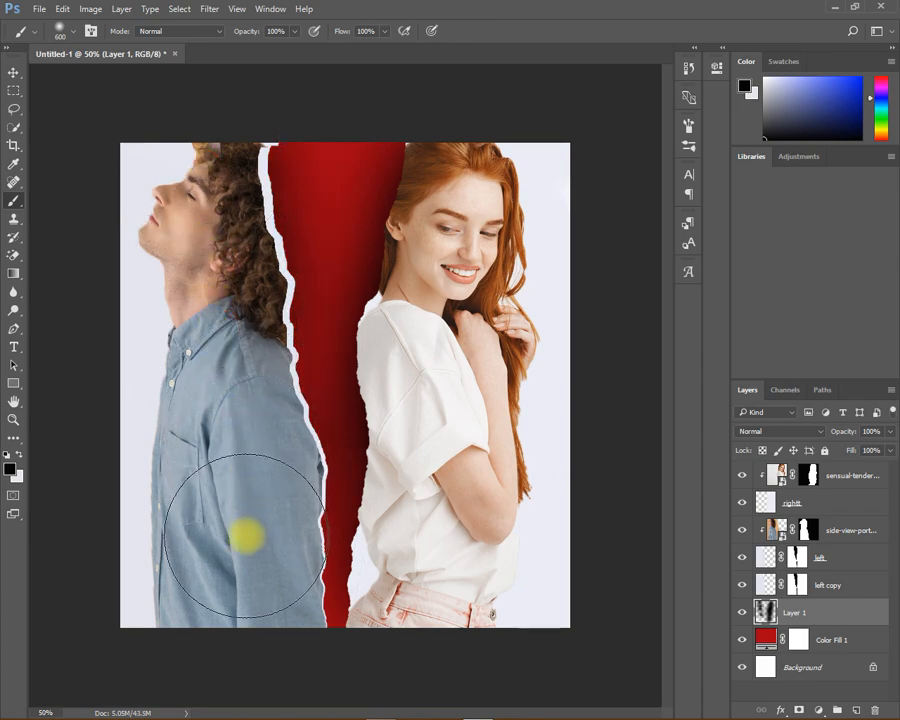
Step: Deepen the shadows close along both torn edges with a 175 px black brush and set the shadow layer's opacity to 80%
click(518, 318)
drag(518, 318, 527, 262)
key(bracketleft)
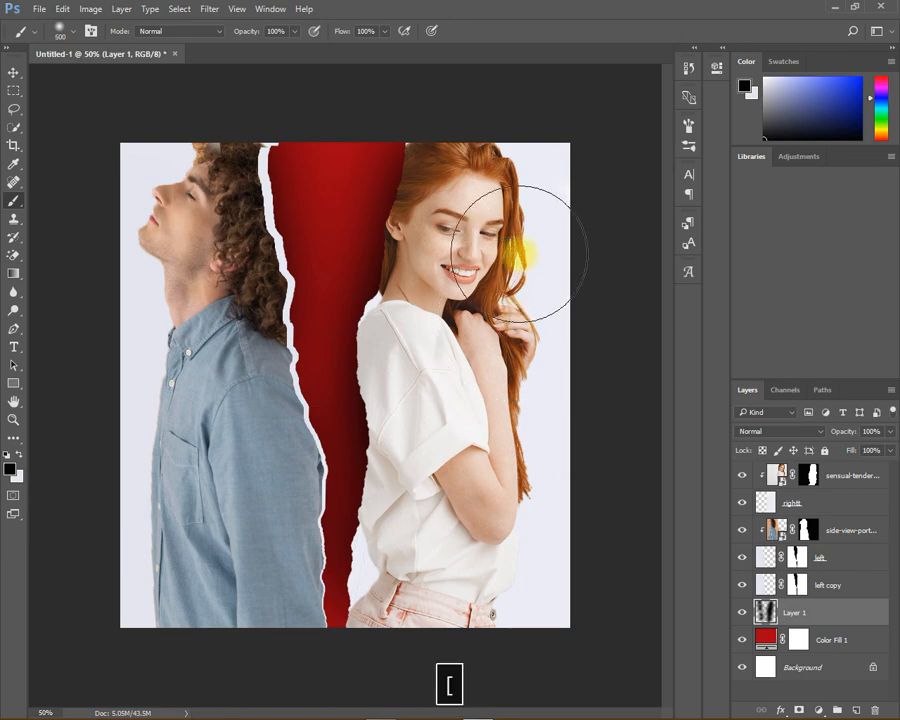
mouse_move(420, 155)
mouse_down()
mouse_move(398, 280)
mouse_move(375, 333)
mouse_move(375, 383)
mouse_up()
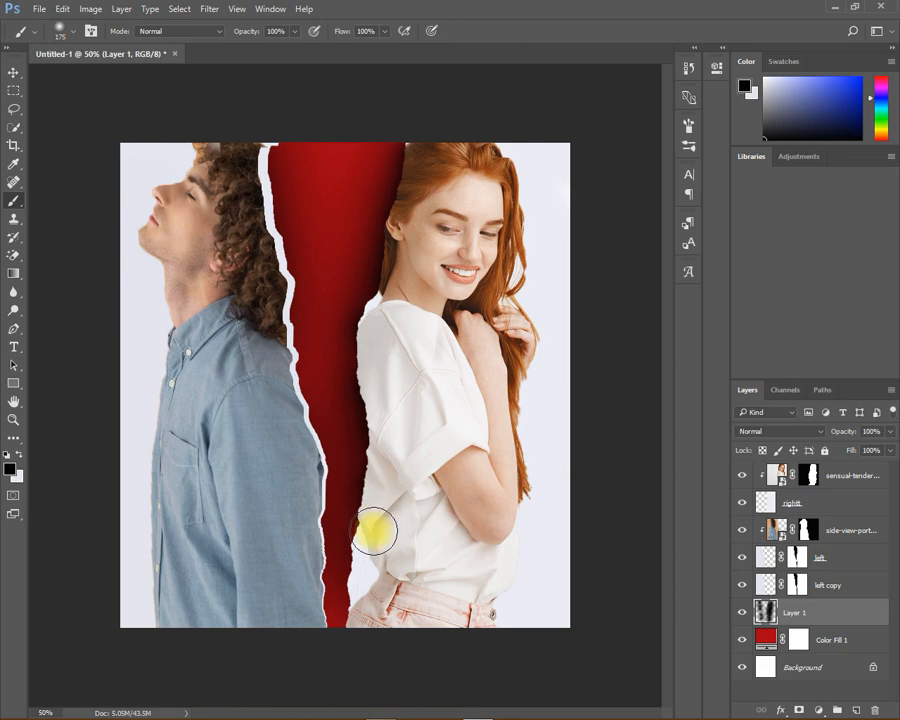
mouse_move(357, 618)
mouse_down()
mouse_move(257, 140)
mouse_move(268, 224)
mouse_move(263, 342)
mouse_move(273, 281)
mouse_move(283, 394)
mouse_move(315, 508)
mouse_move(311, 571)
mouse_move(304, 458)
mouse_up()
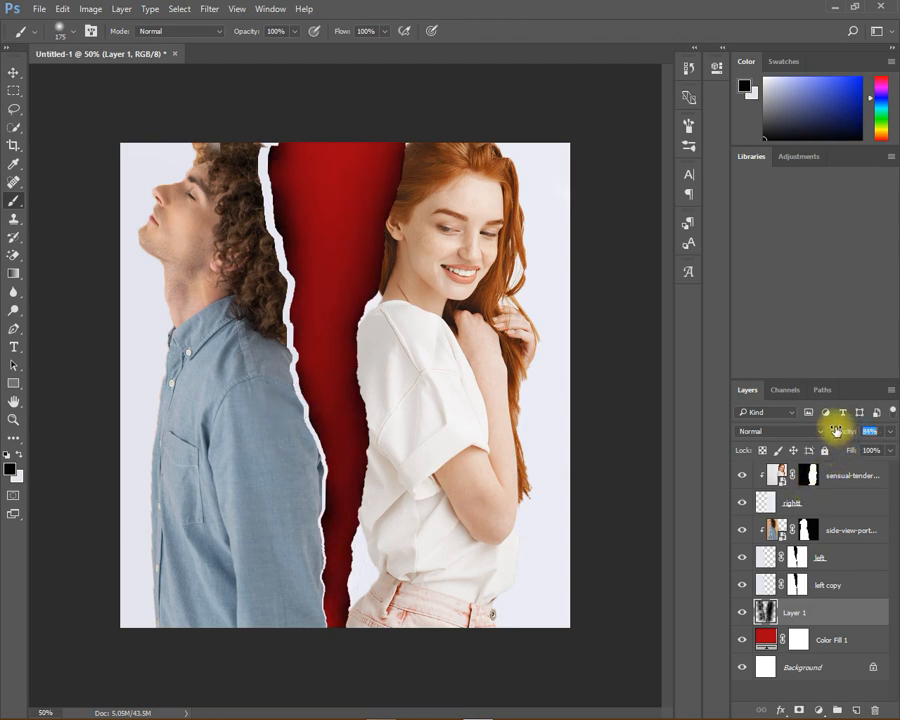
click(740, 456)
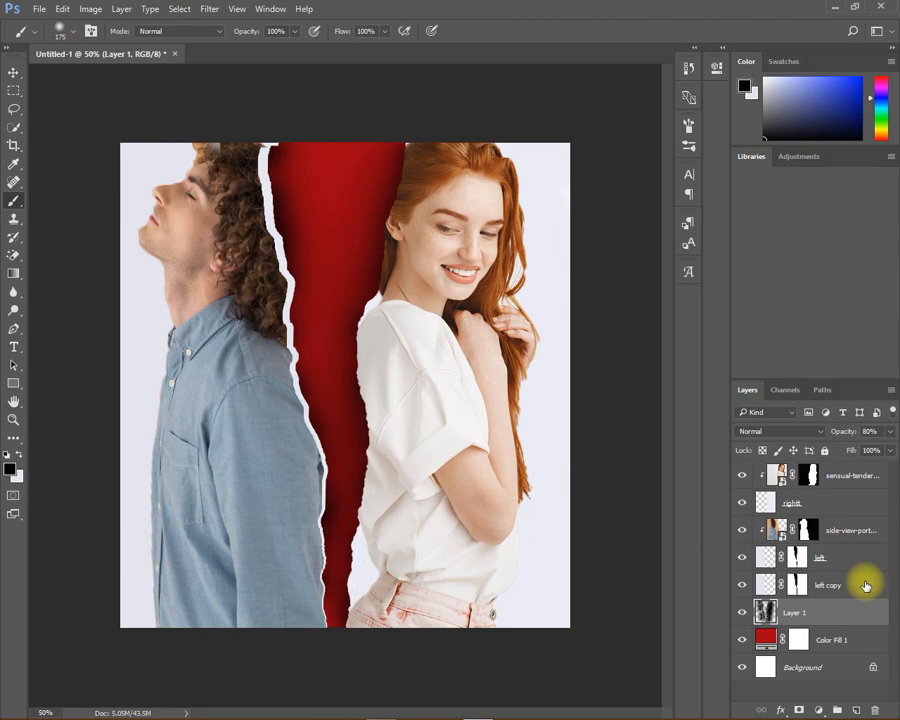
Step: Convert Color Fill 1 to a smart object and apply Film Grain with grain 2, highlight area 0 and intensity 3
click(236, 18)
mouse_move(207, 9)
click(249, 63)
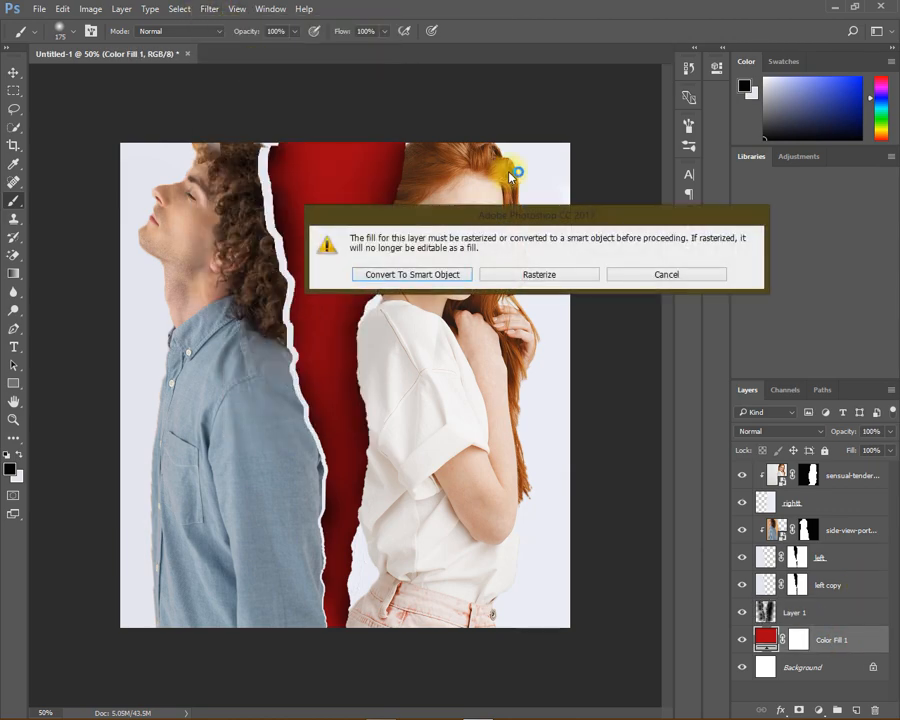
click(446, 276)
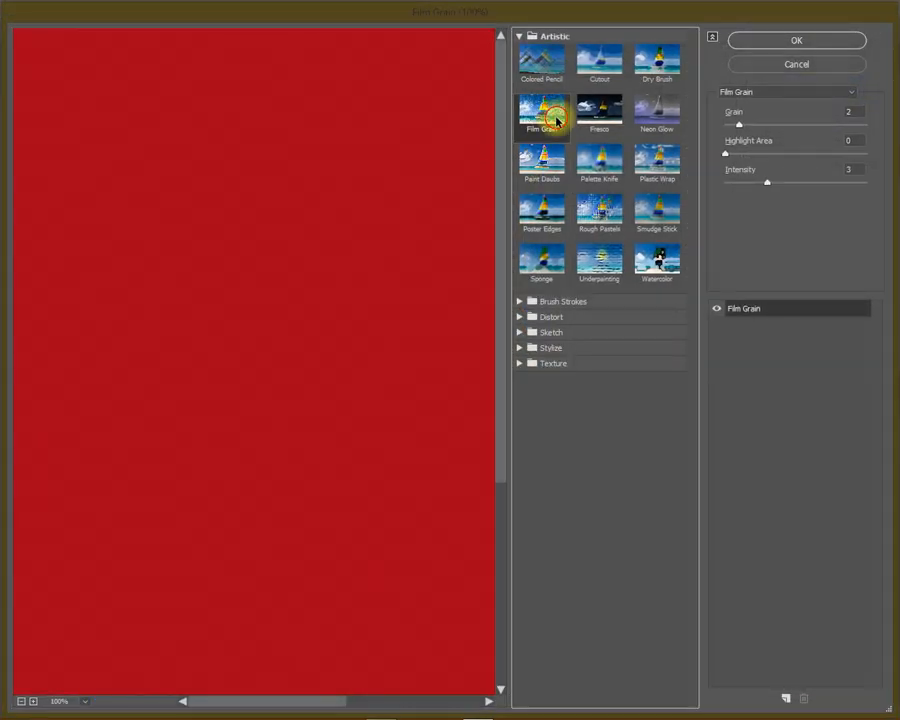
click(768, 45)
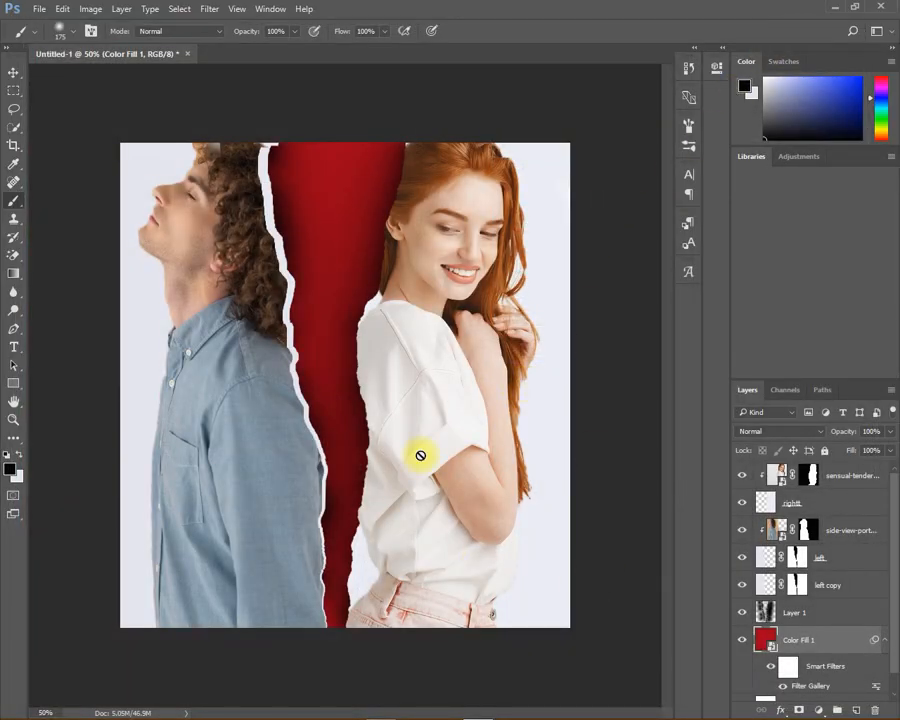